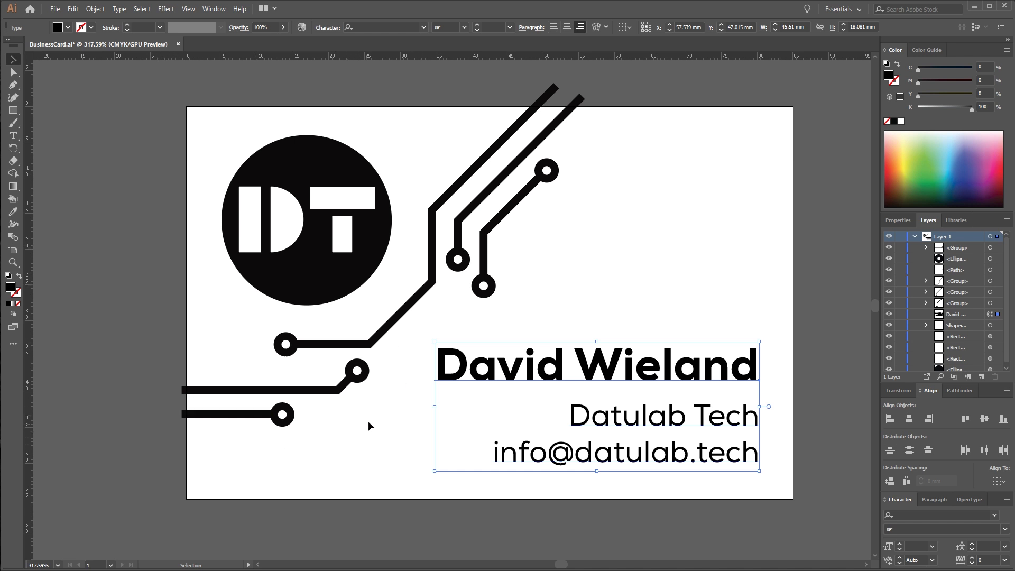
Deselect the text block and switch to the BusinessCardHoles.ai document
left_click(388, 410)
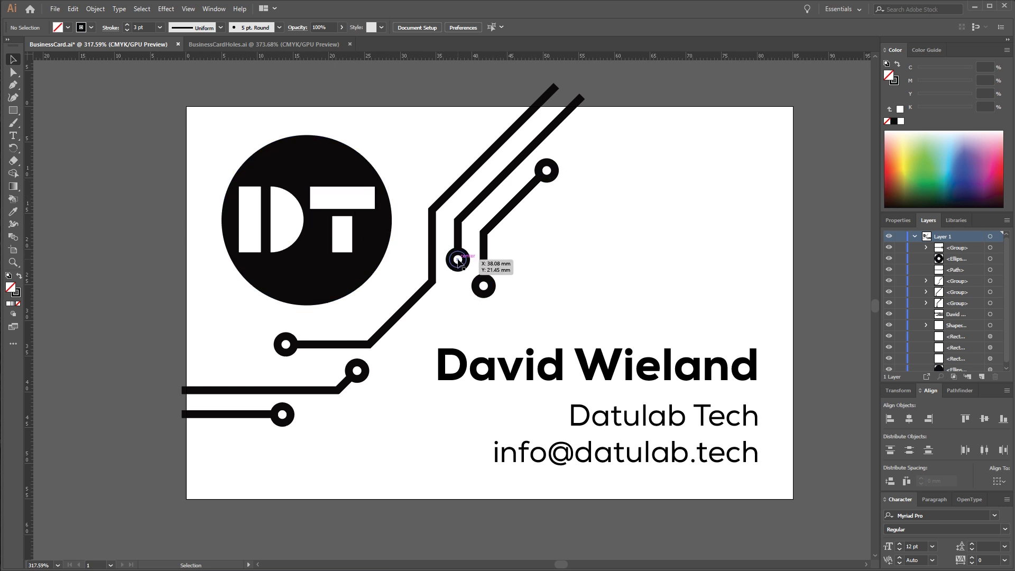
left_click(229, 45)
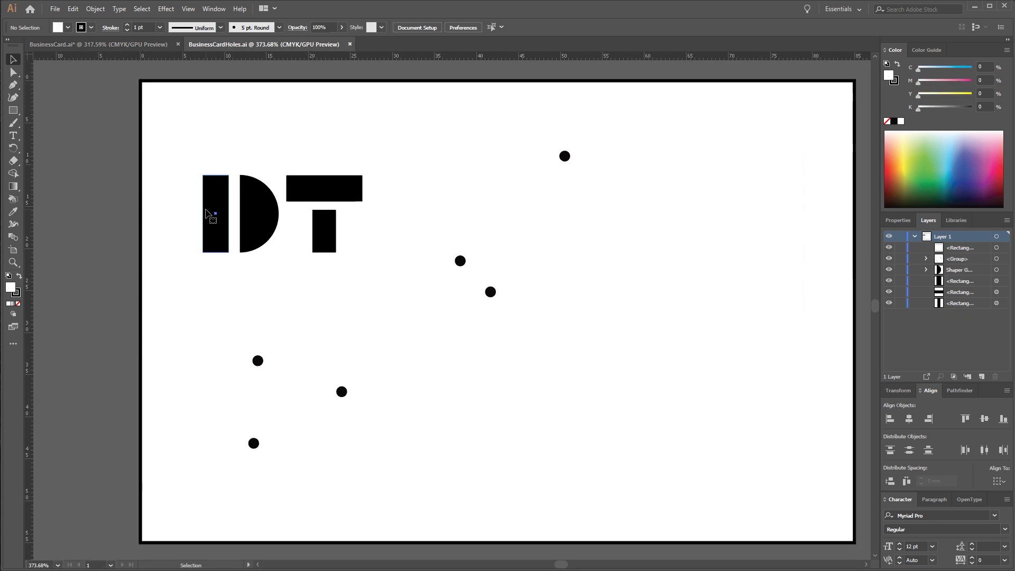
Inspect the I bar and D half-circle shapes, then return to the BusinessCard document
left_click(207, 214)
left_click(250, 216)
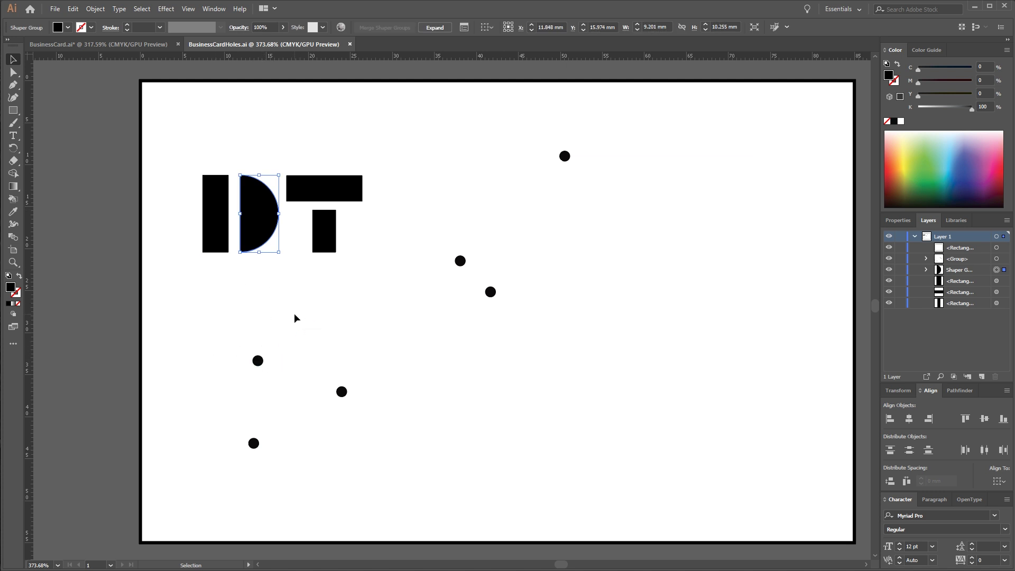
left_click(123, 247)
left_click(129, 44)
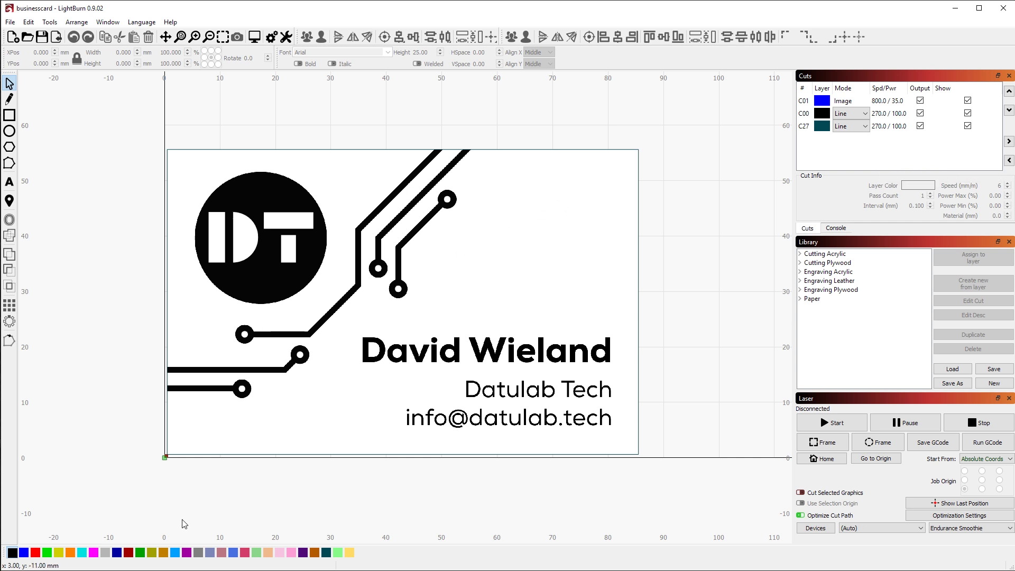
scroll(184, 524, "down", 2)
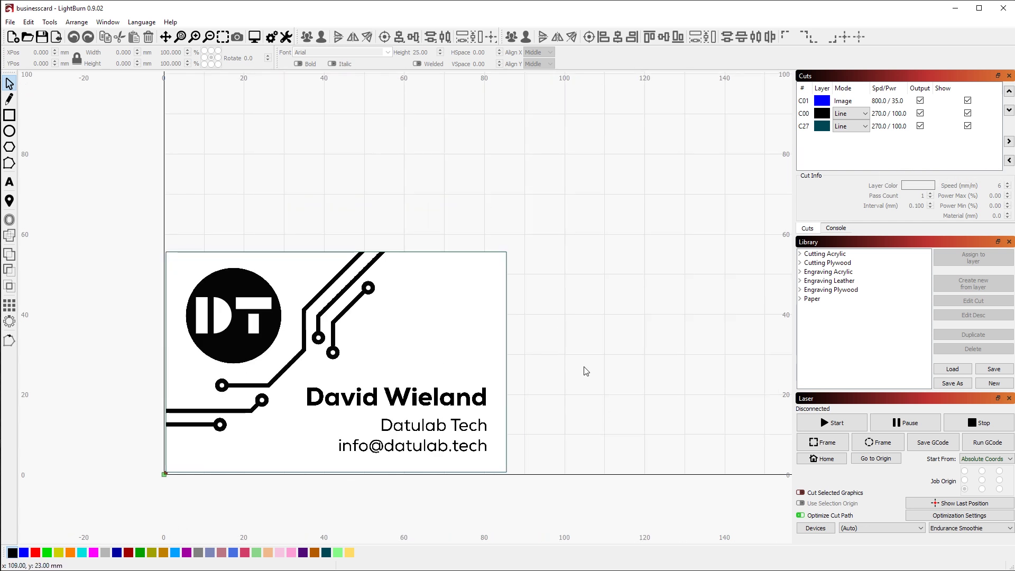
scroll(164, 423, "down", 2)
scroll(164, 423, "down", 2)
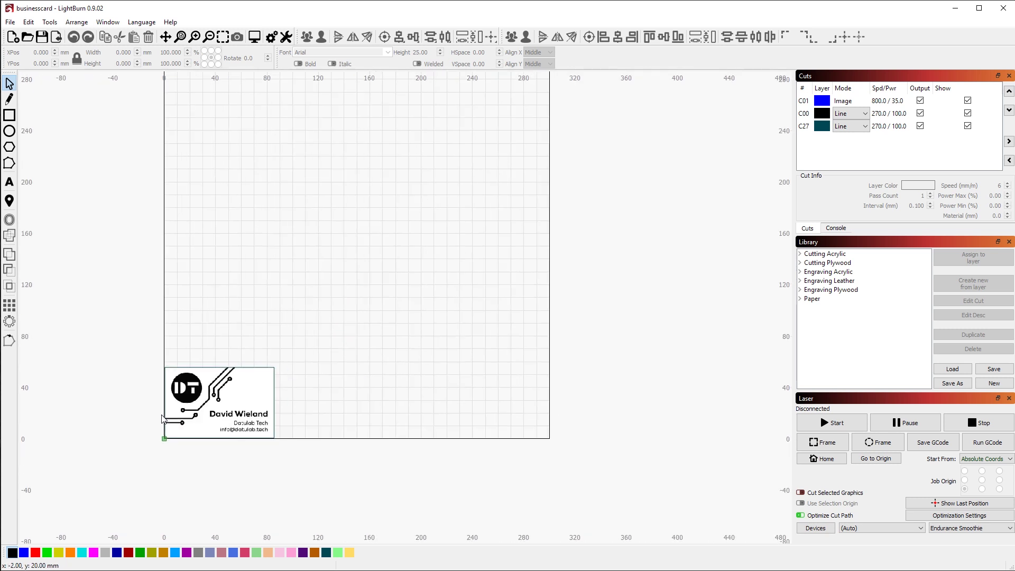
scroll(547, 492, "down", 1)
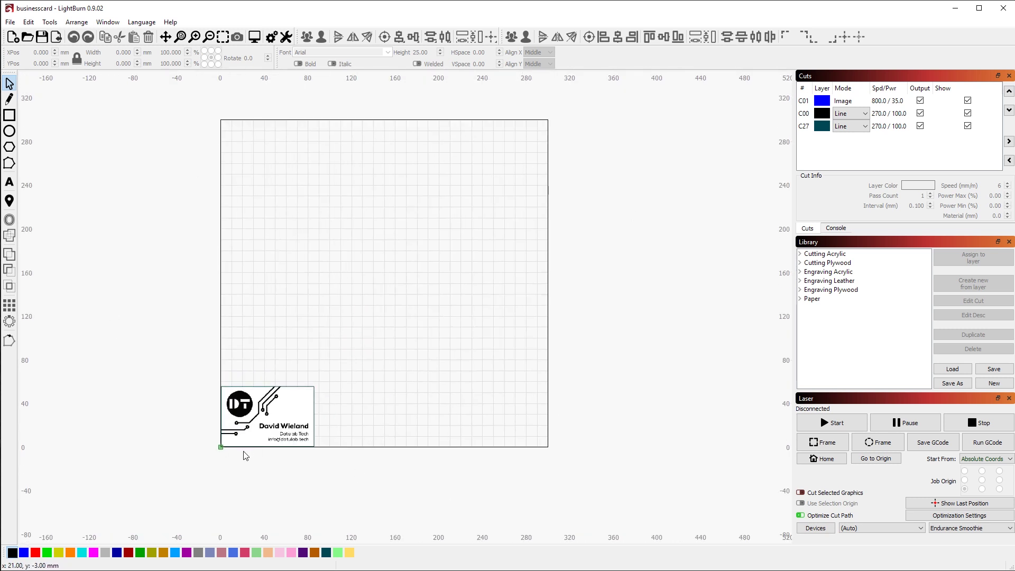
scroll(246, 456, "up", 6)
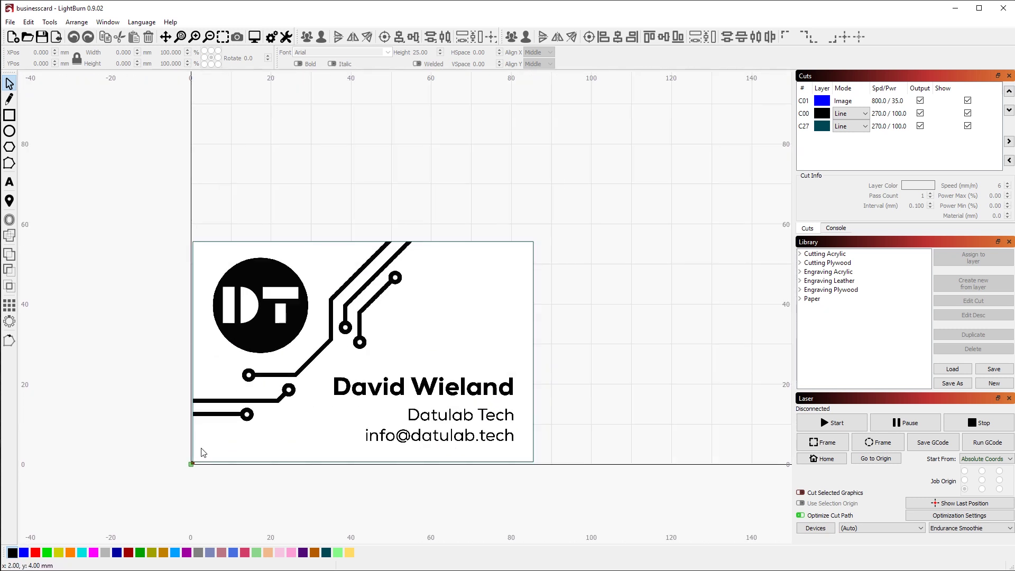
scroll(206, 348, "down", 3)
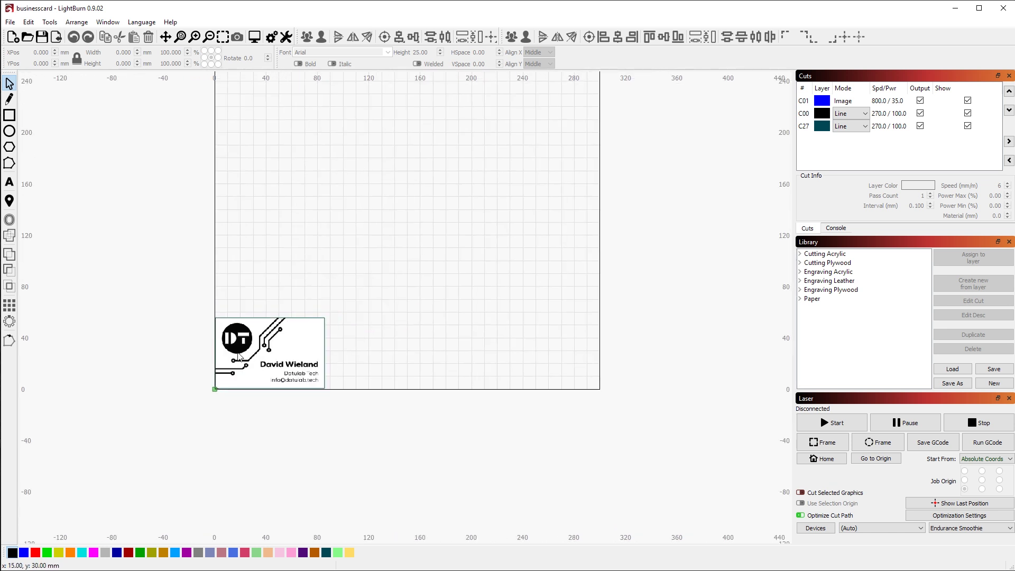
left_click_drag(312, 224, 330, 324)
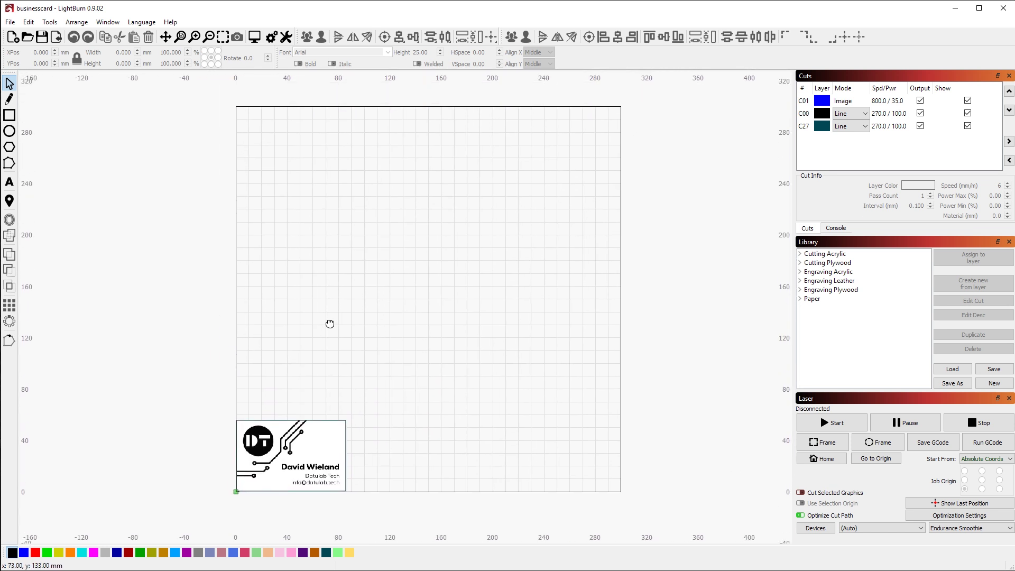
scroll(236, 493, "up", 5)
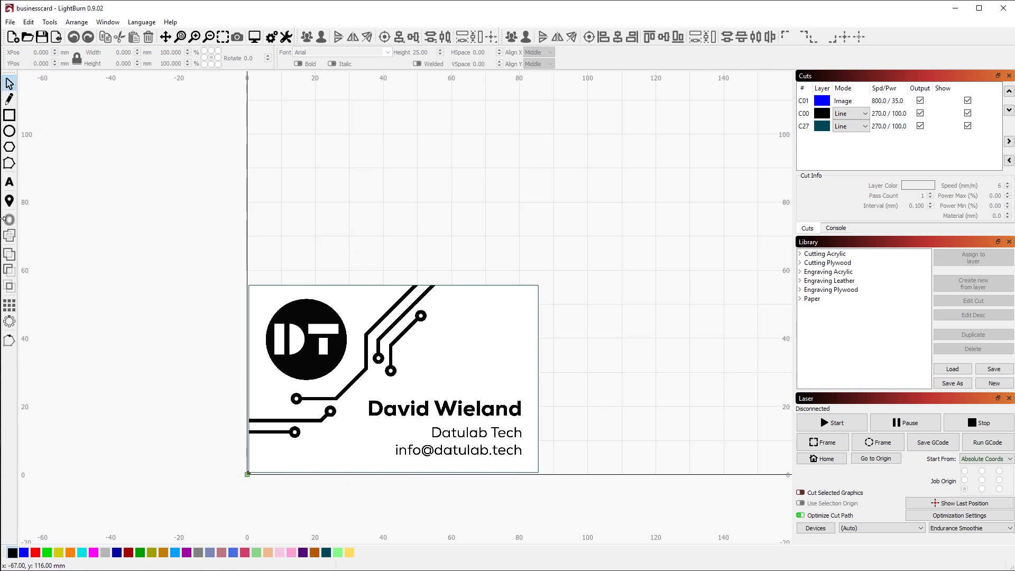
left_click(10, 115)
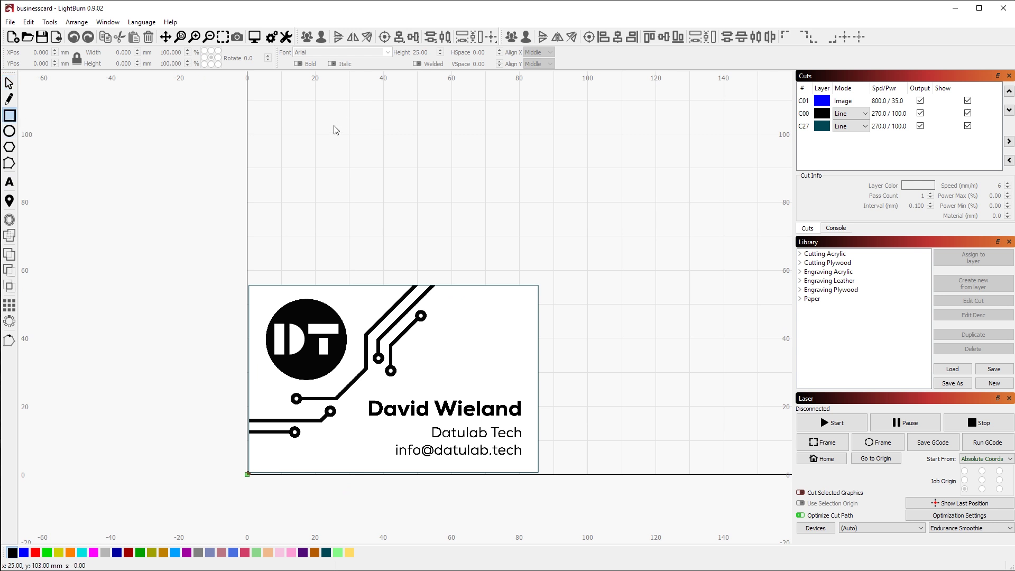
Draw and delete a practice rectangle, then drag the card image to X 60.969, Y 63.975
left_click_drag(332, 123, 707, 241)
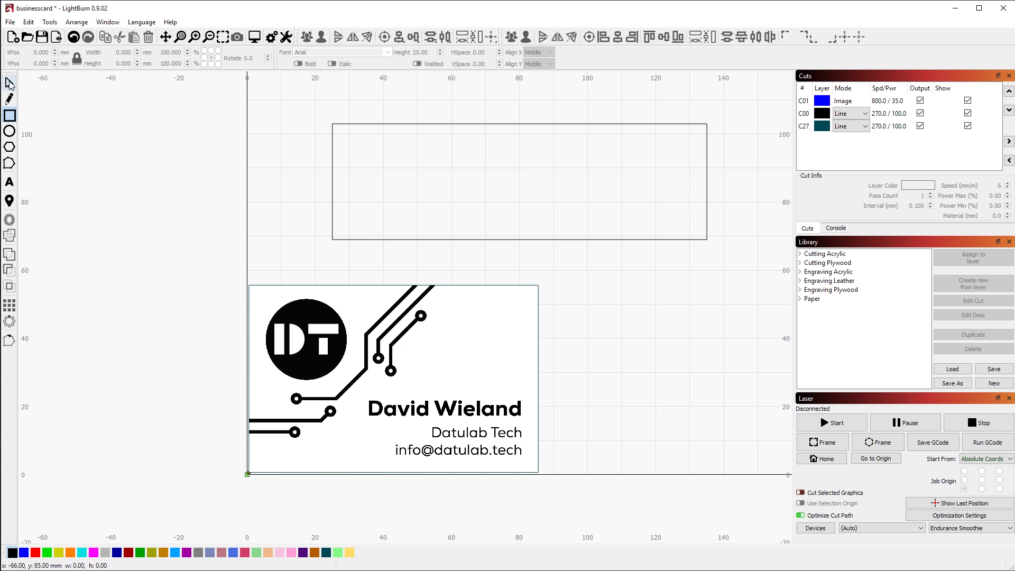
left_click(9, 83)
left_click(486, 240)
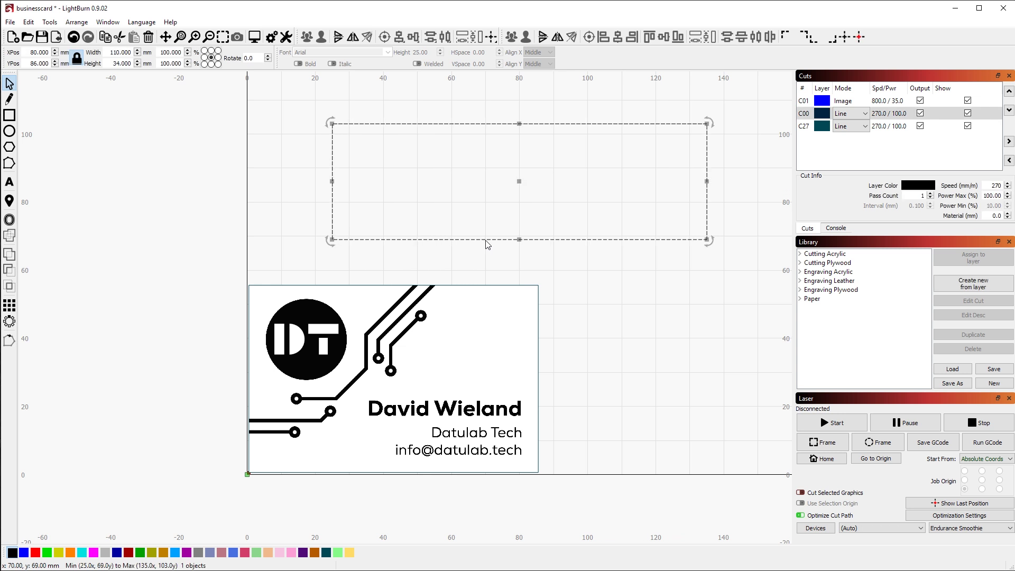
left_click(487, 245)
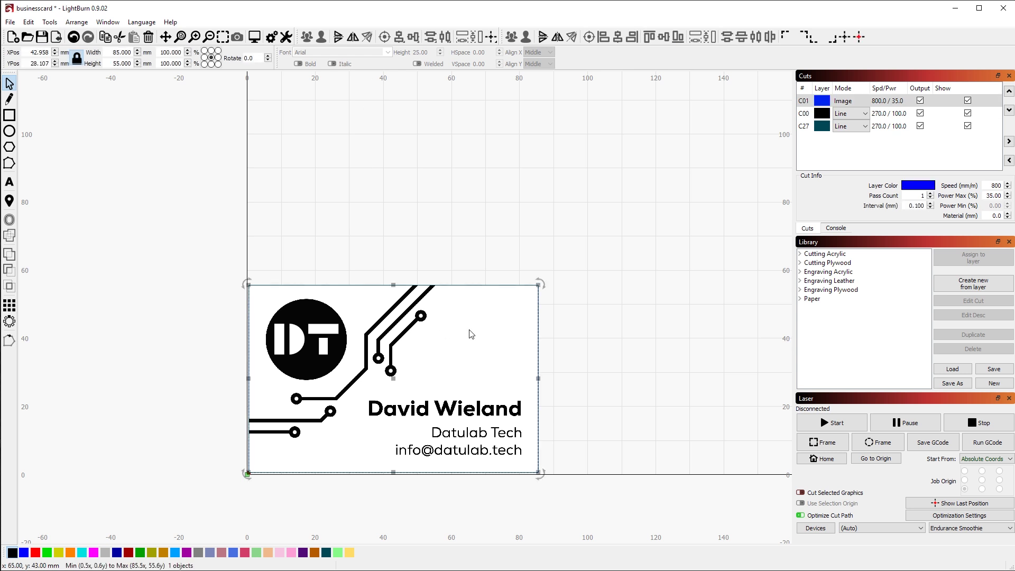
left_click_drag(465, 296, 543, 145)
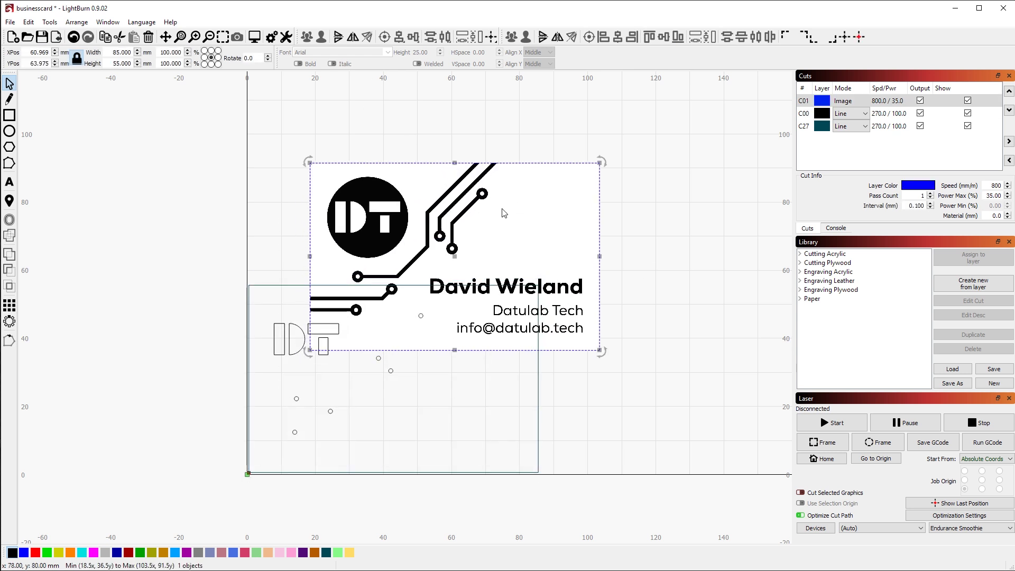
Snap the card to the lower-left corner and confirm its 85 × 55 mm size
left_click(816, 44)
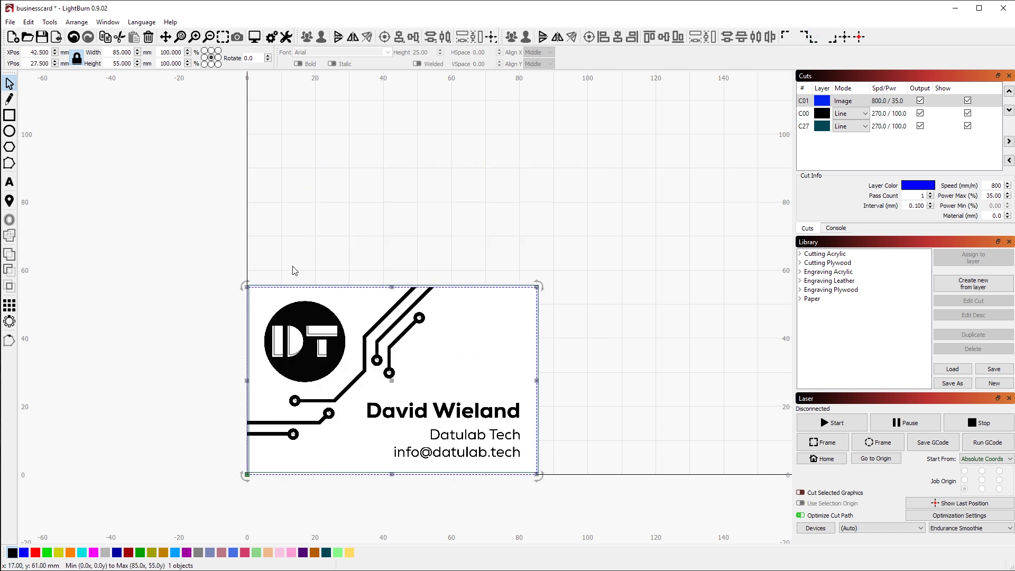
left_click_drag(439, 290, 440, 288)
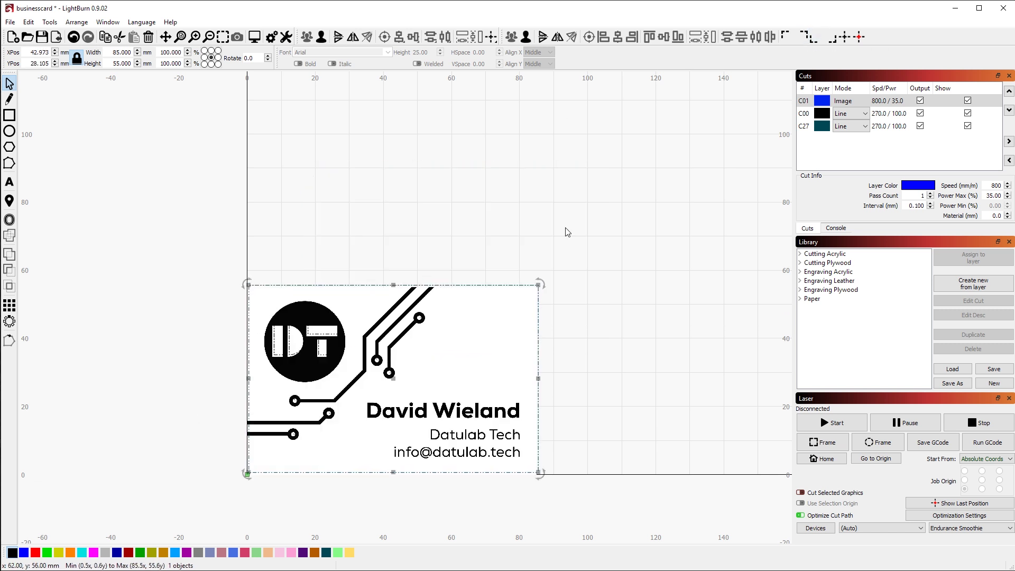
left_click(812, 36)
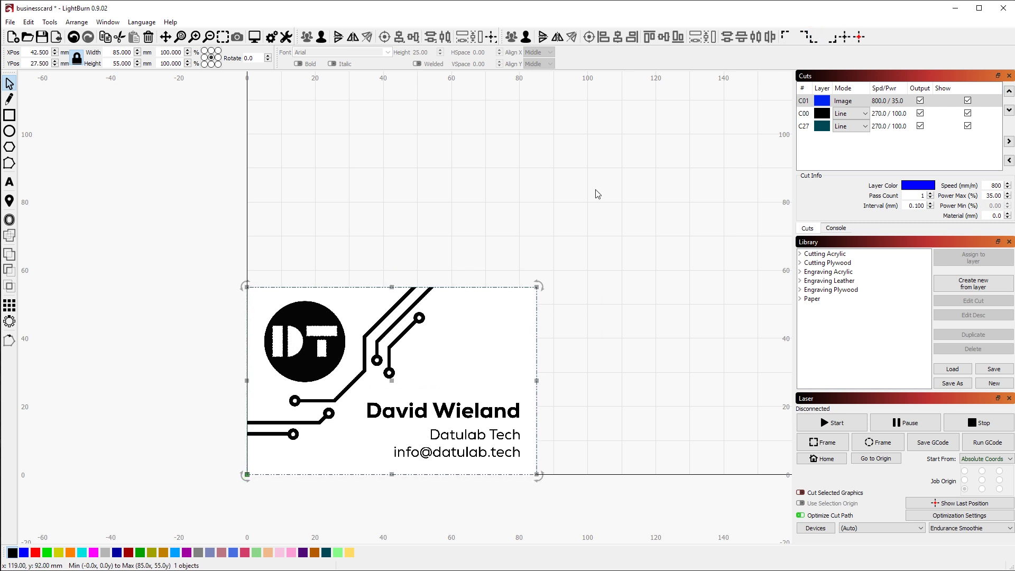
left_click(351, 229)
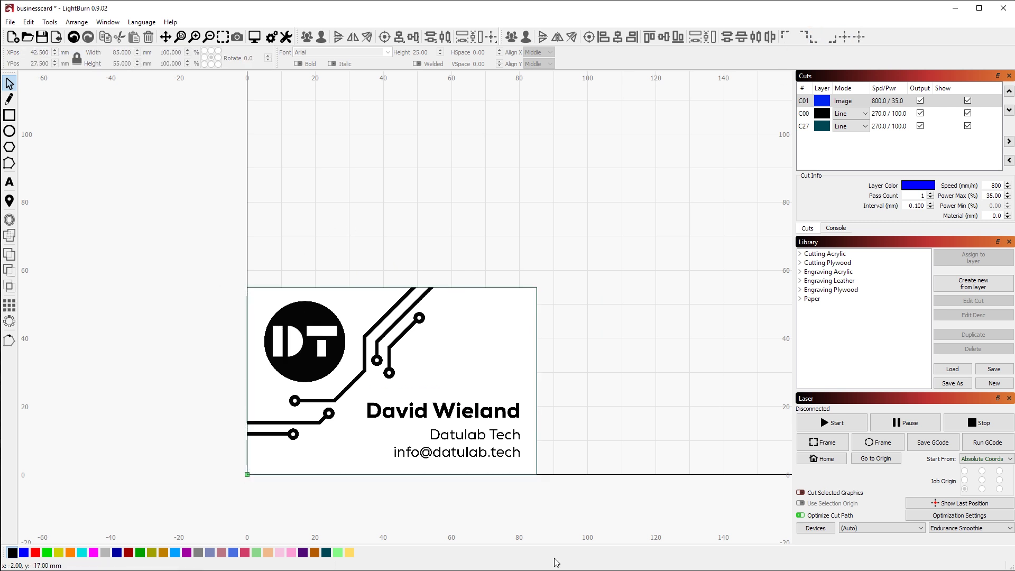
left_click(247, 476)
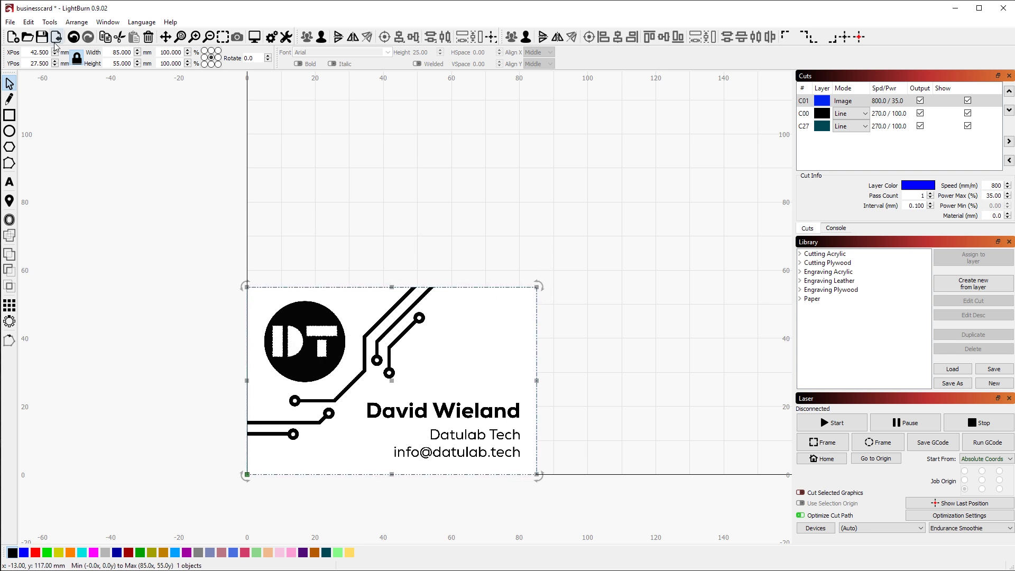
left_click(111, 52)
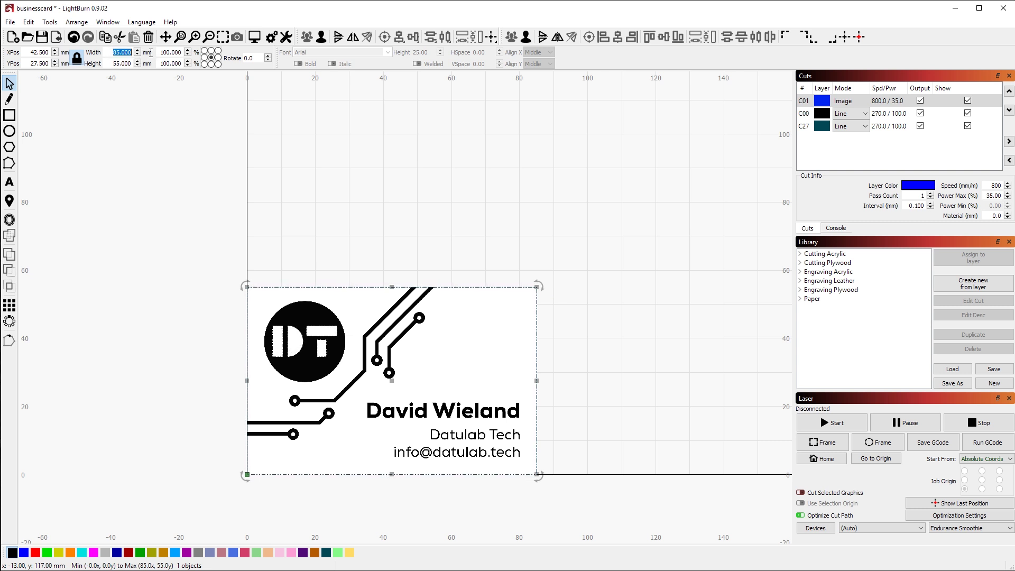
left_click(111, 63)
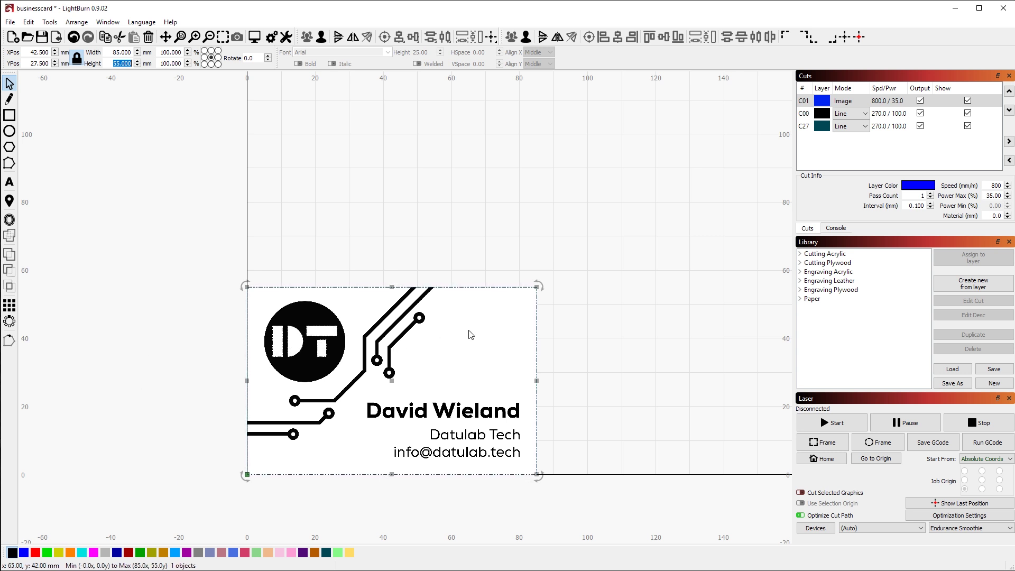
Hide image layer C01 and move the DT and hole outlines to the green fill layer
left_click(968, 100)
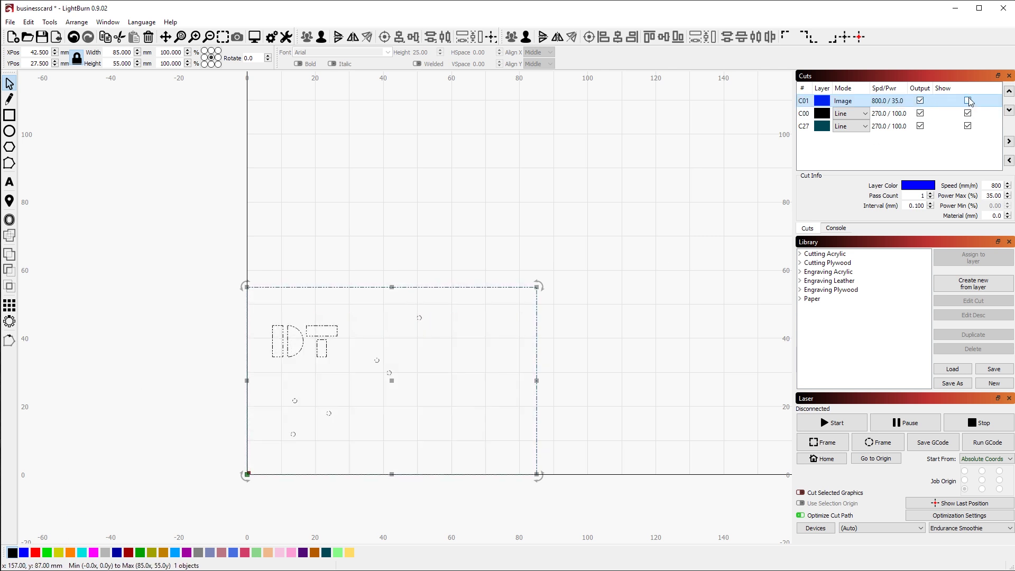
left_click(584, 279)
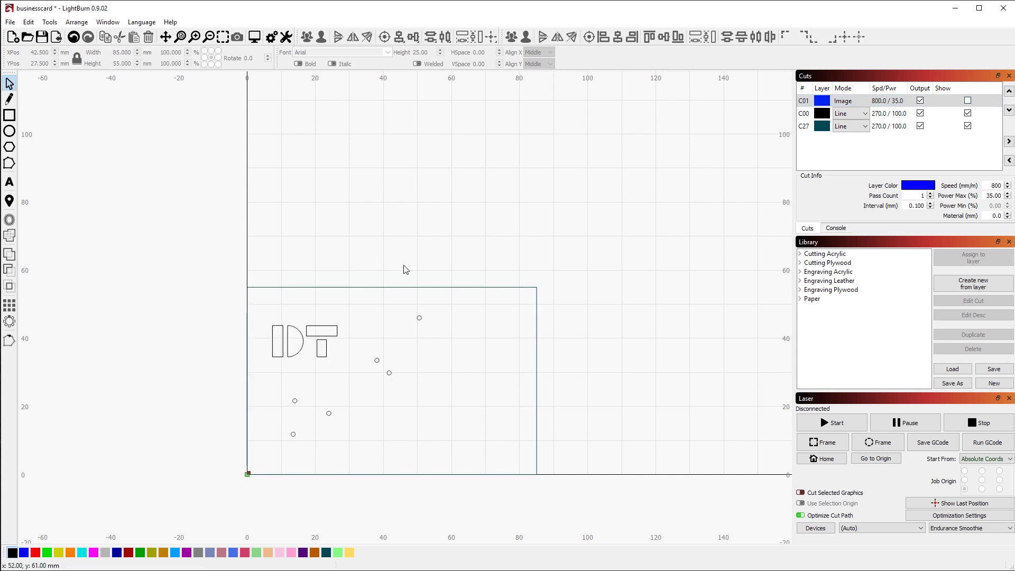
left_click(290, 341)
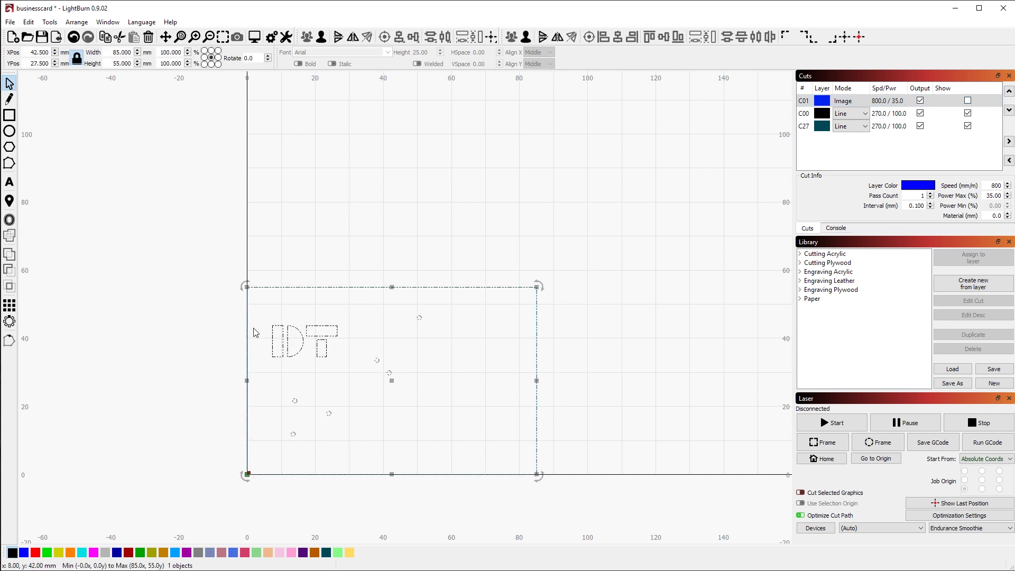
left_click(50, 553)
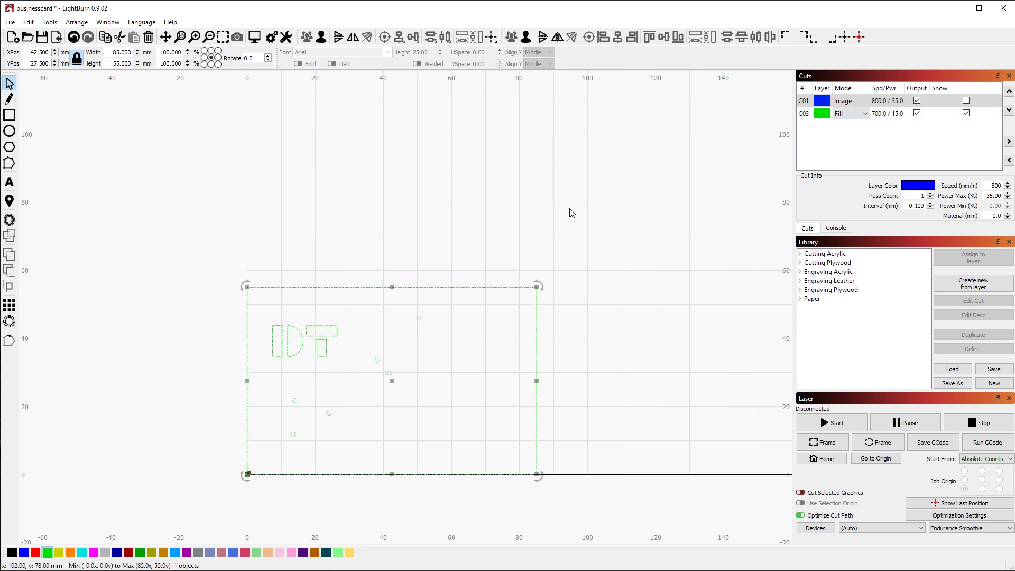
Draw a 48 × 24 mm rectangle and a narrow one, putting the larger on red layer C10
key("ctrl+r")
mouse_move(366, 156)
left_mouse_down()
mouse_move(511, 237)
mouse_move(531, 237)
left_mouse_up()
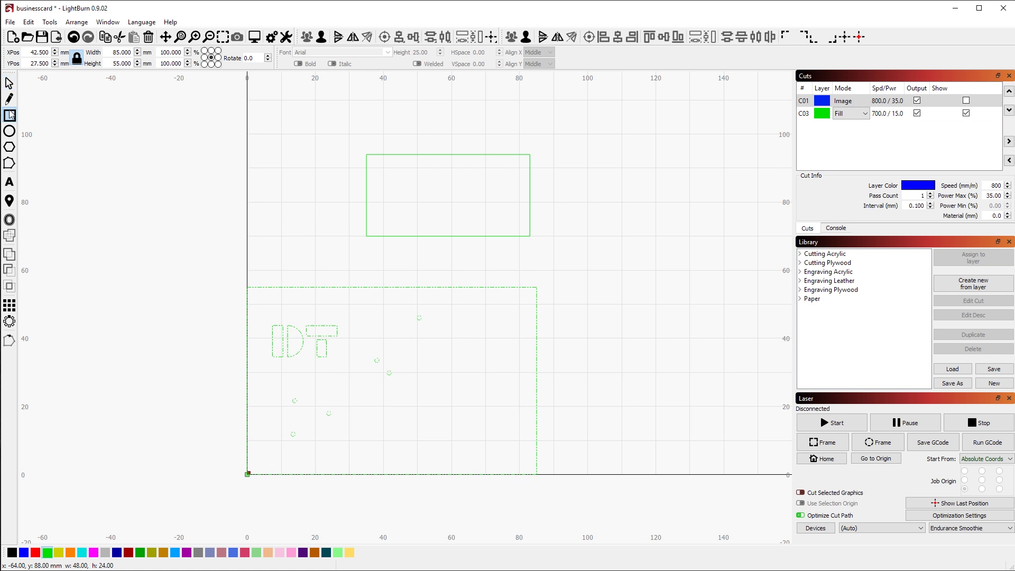
left_click_drag(319, 182, 349, 253)
left_click(9, 84)
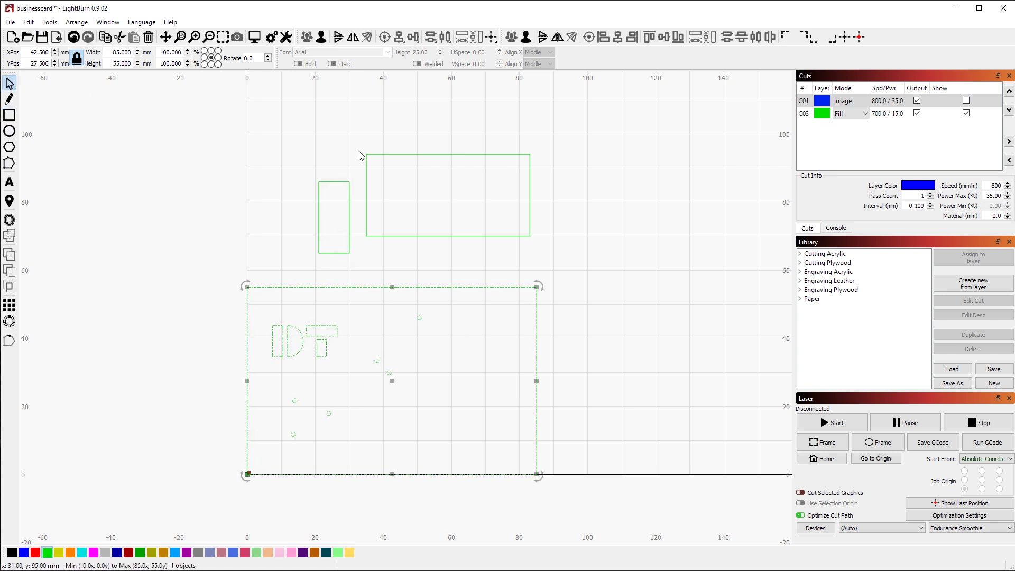
left_click(366, 163)
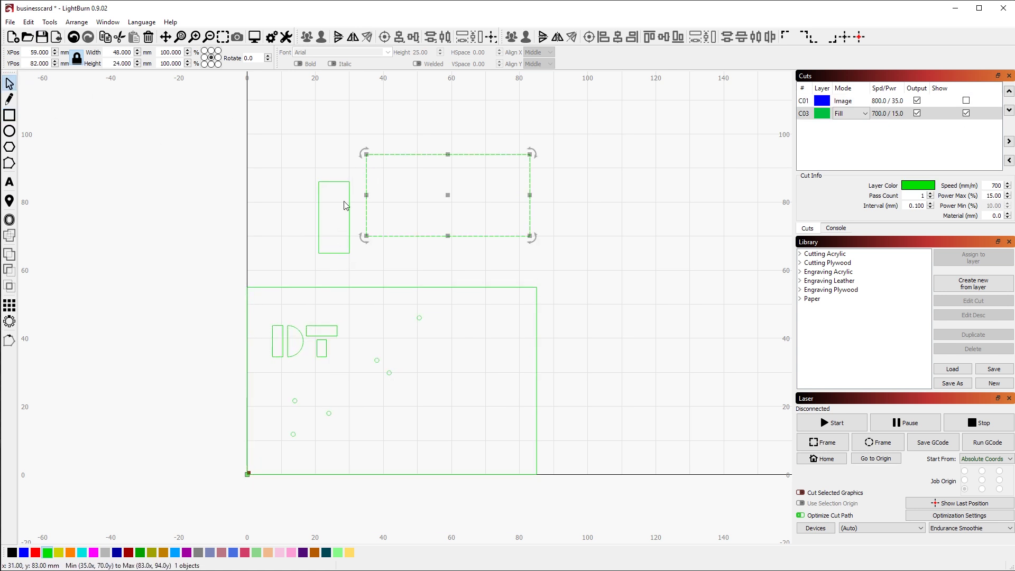
left_click(128, 553)
left_click(893, 127)
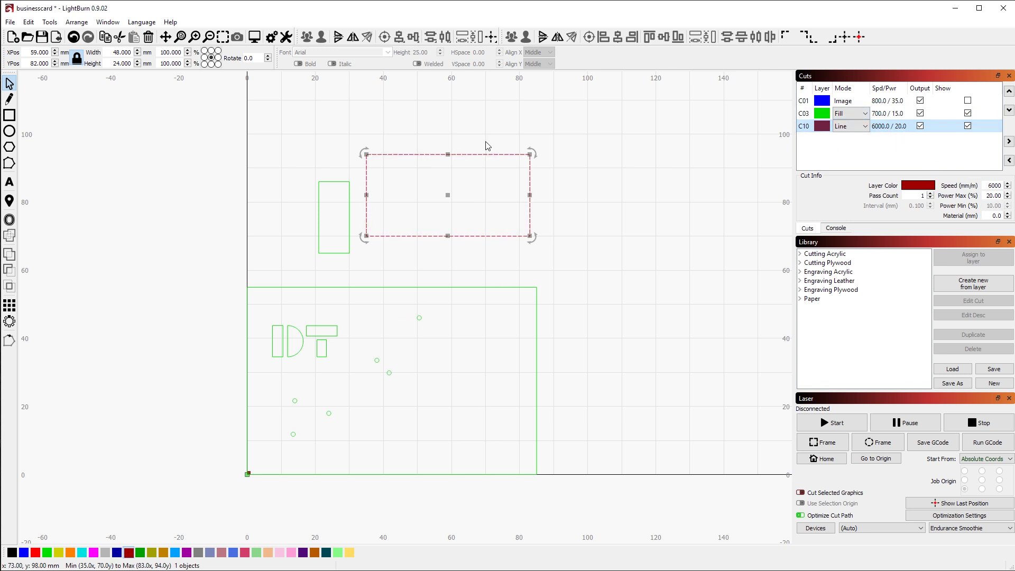
Recolour the tall rectangle magenta, toggle C01 visibility, then undo to clear the test rectangles
left_click(349, 184)
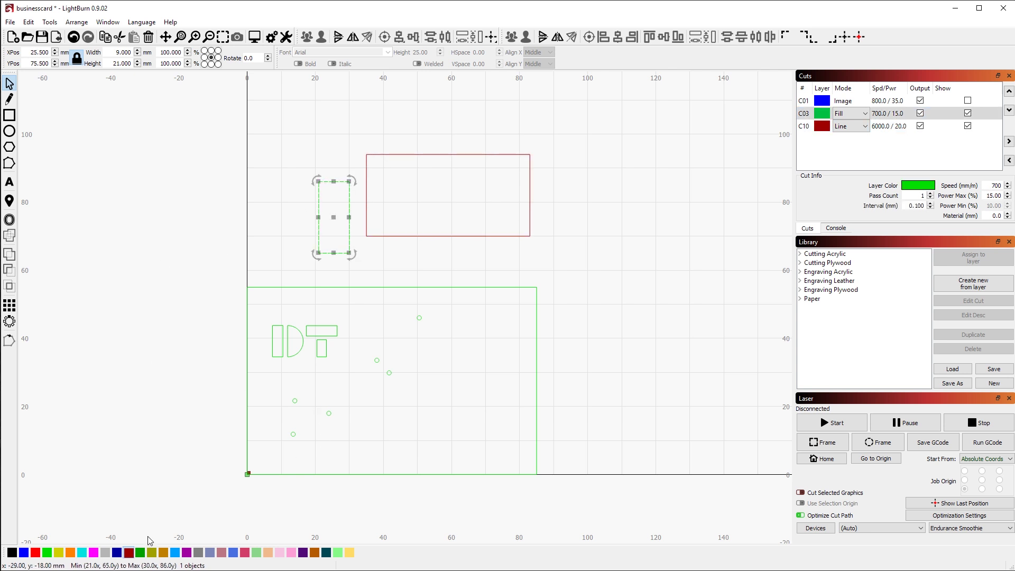
left_click(94, 552)
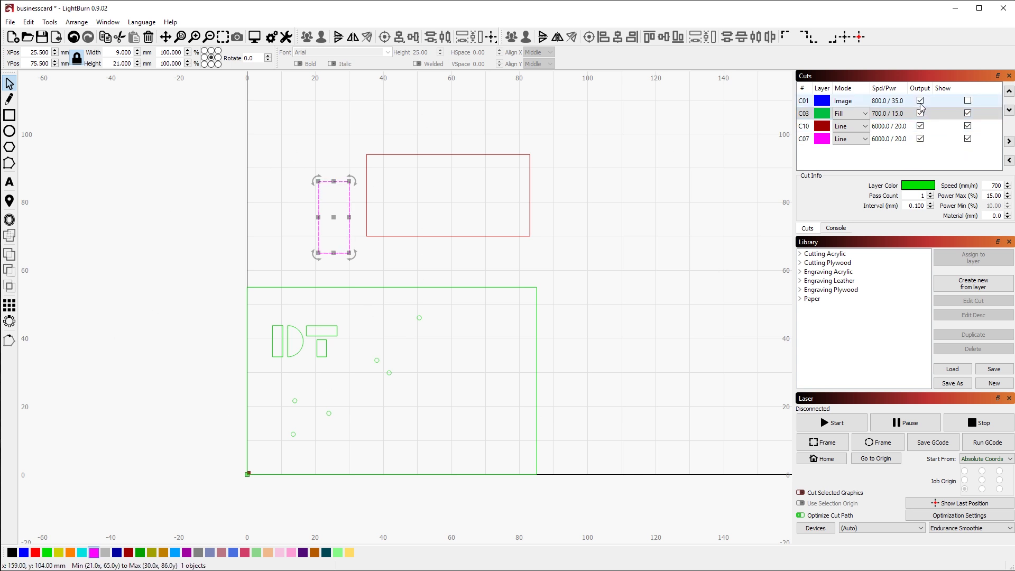
left_click(968, 101)
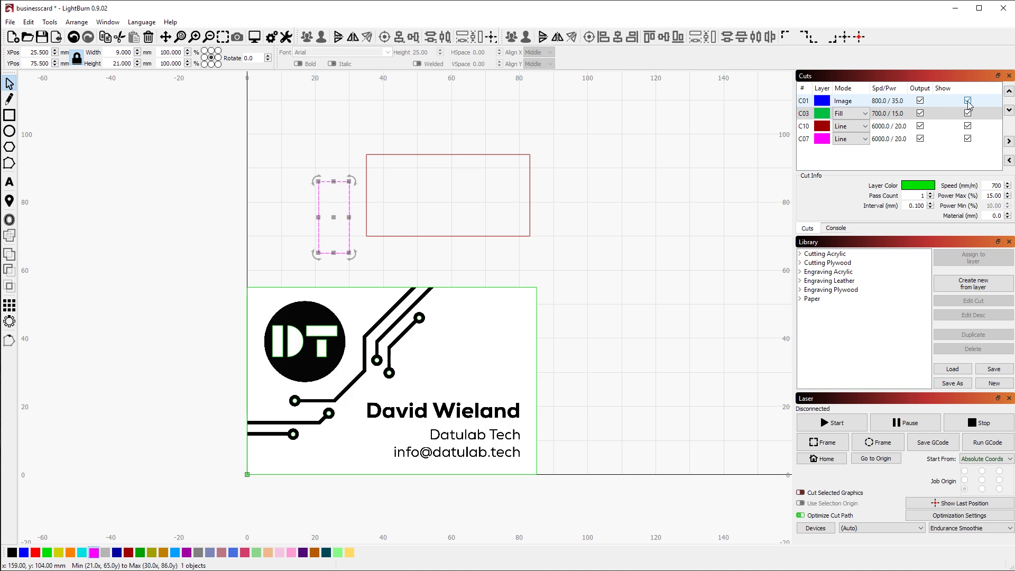
left_click(968, 101)
left_click(920, 101)
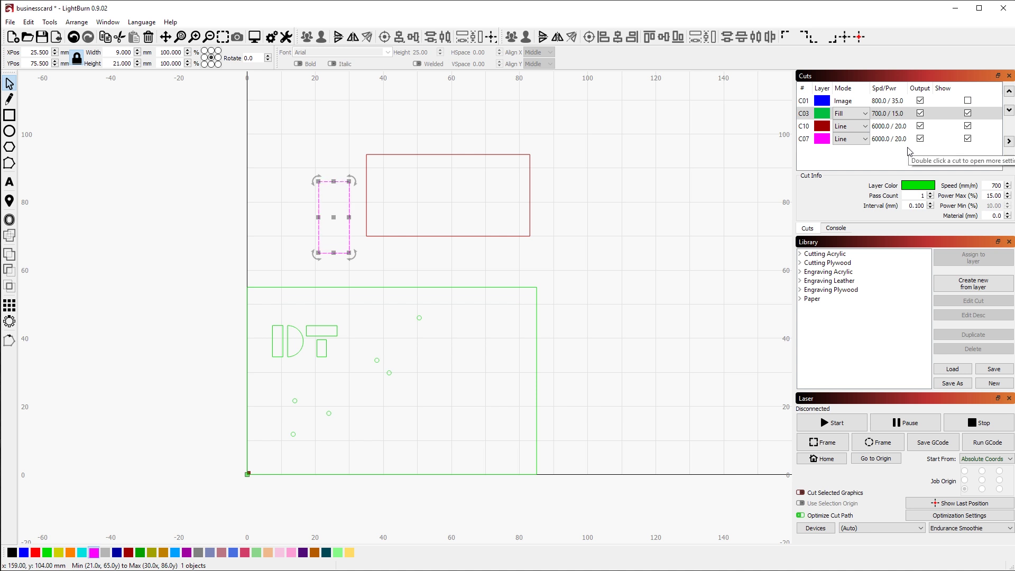
key("ctrl+z")
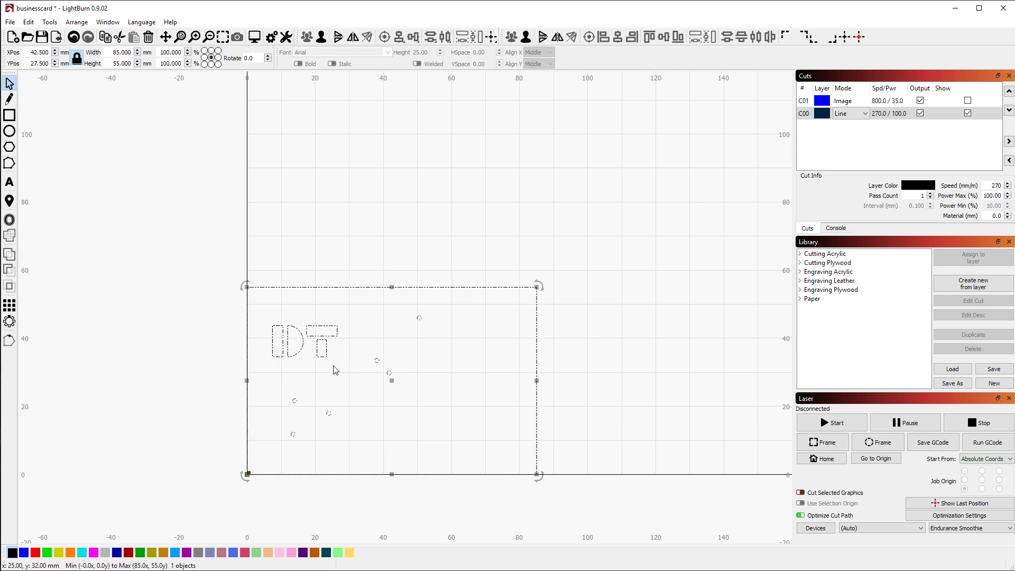
left_click(860, 115)
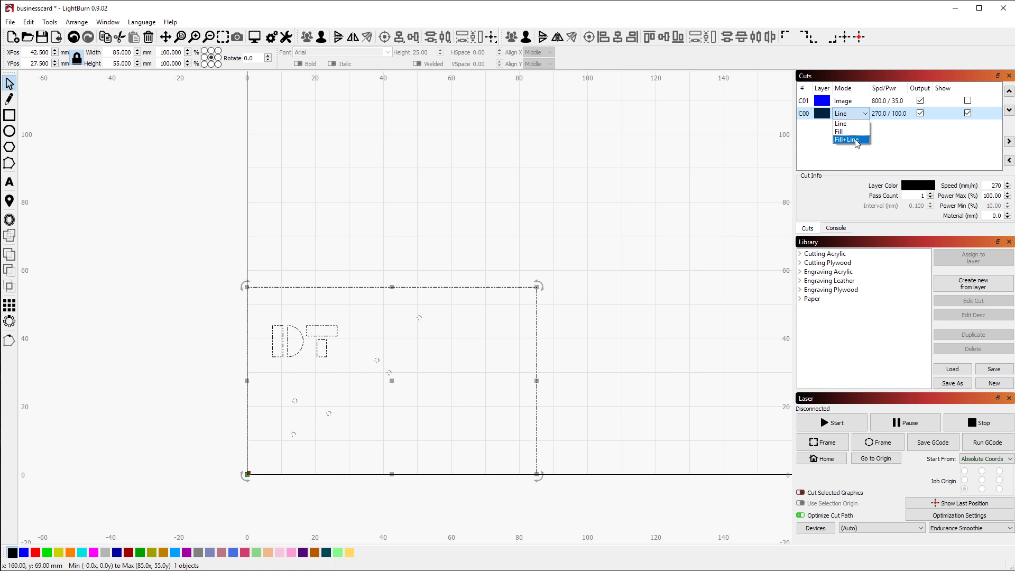
left_click(901, 167)
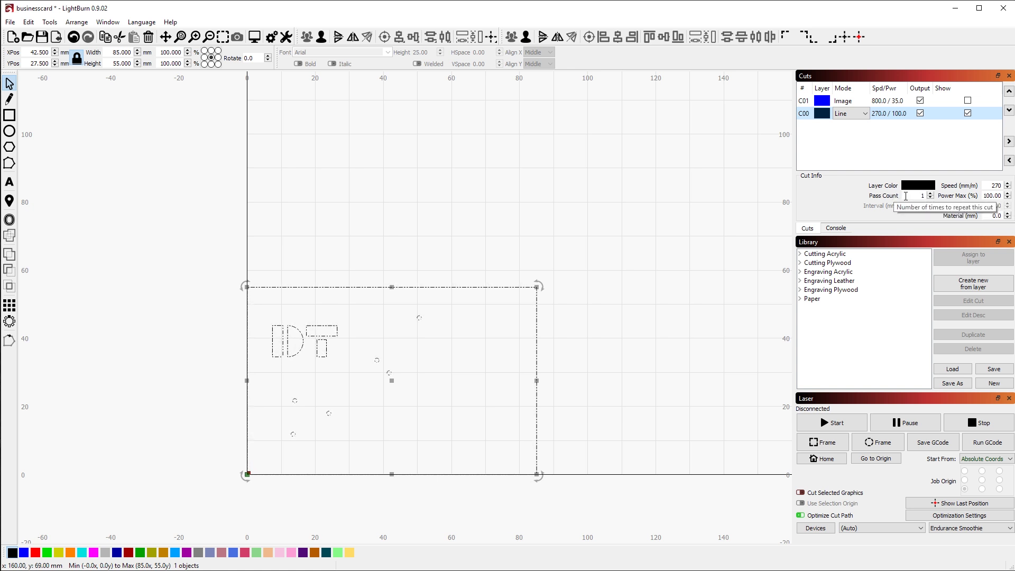
left_click(909, 196)
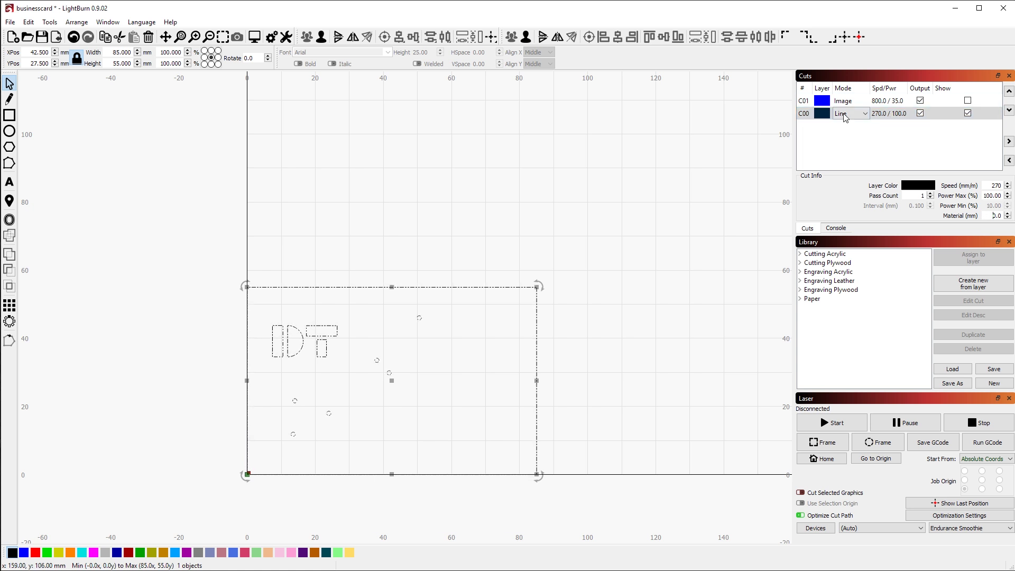
double_click(896, 113)
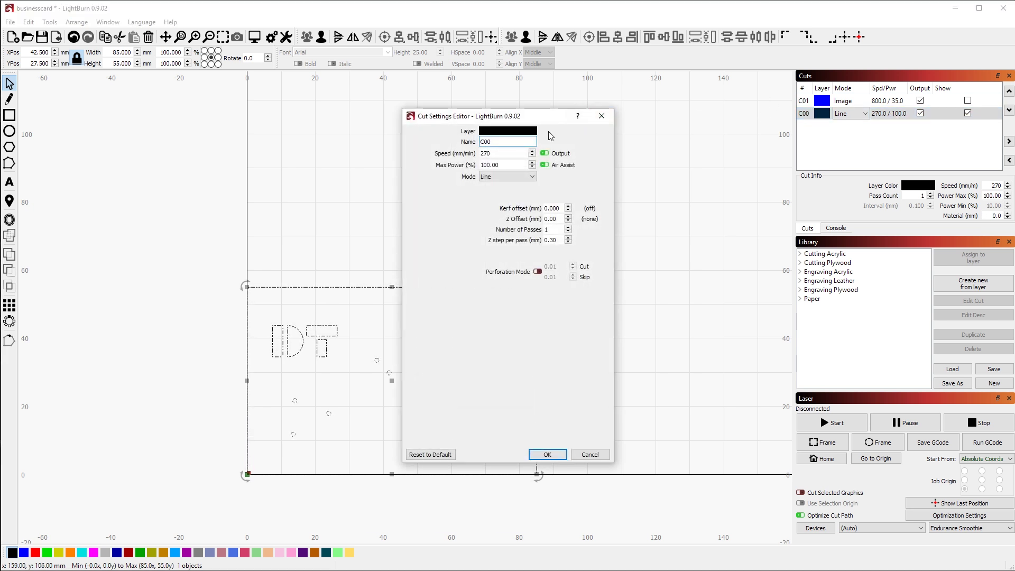
left_click_drag(534, 123, 610, 110)
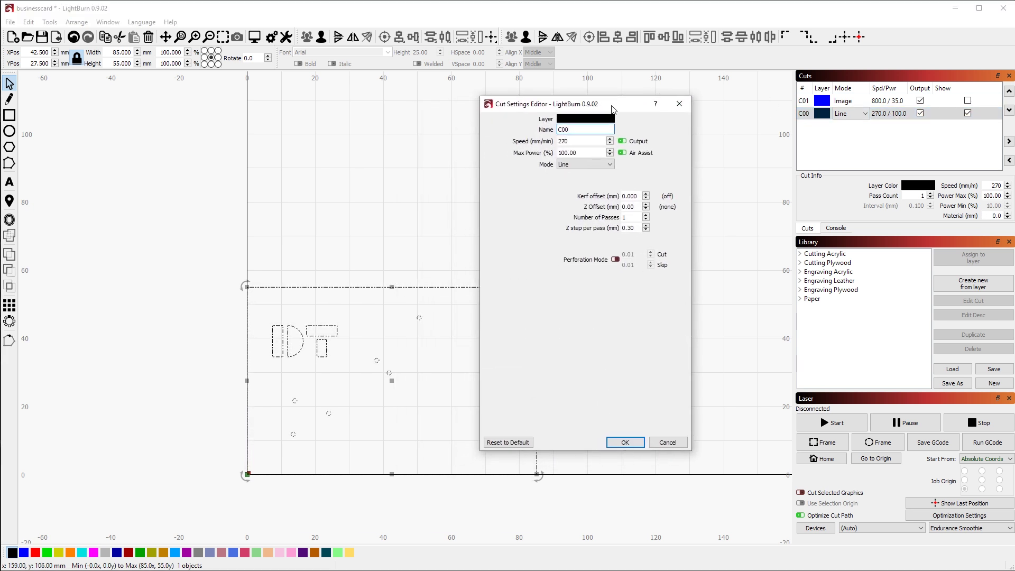
left_click(572, 130)
left_click(647, 216)
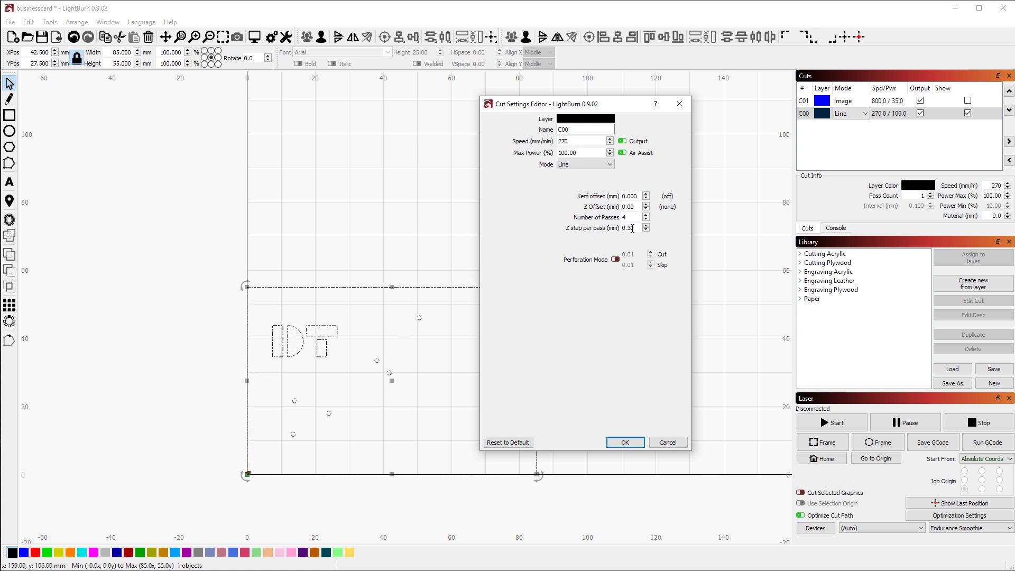
left_click_drag(636, 228, 622, 228)
left_click(630, 228)
double_click(646, 219)
left_click(616, 443)
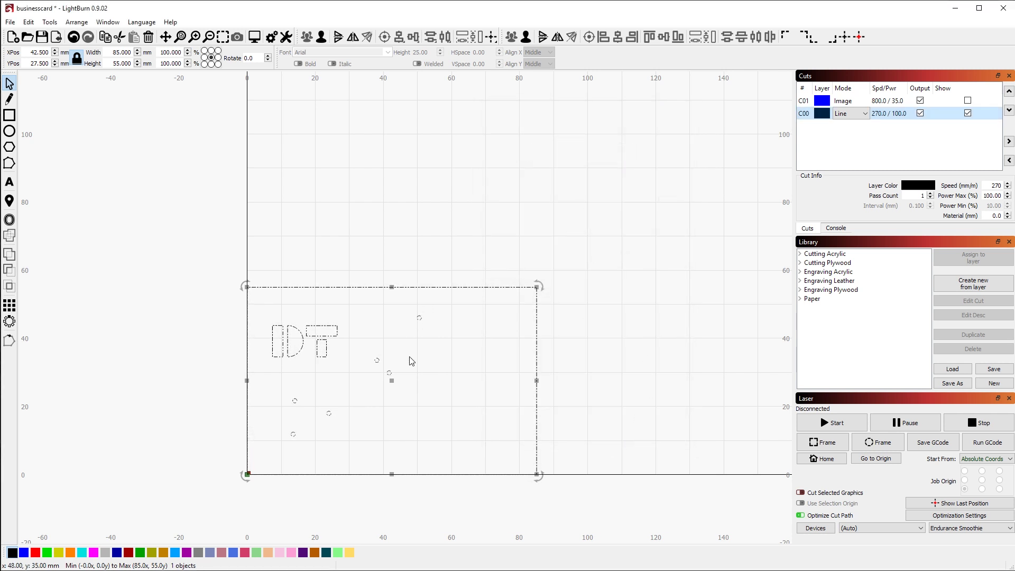
Show layer C01, zoom in, and open its Cut Settings Editor (800 mm/min, 35% power)
left_click(968, 101)
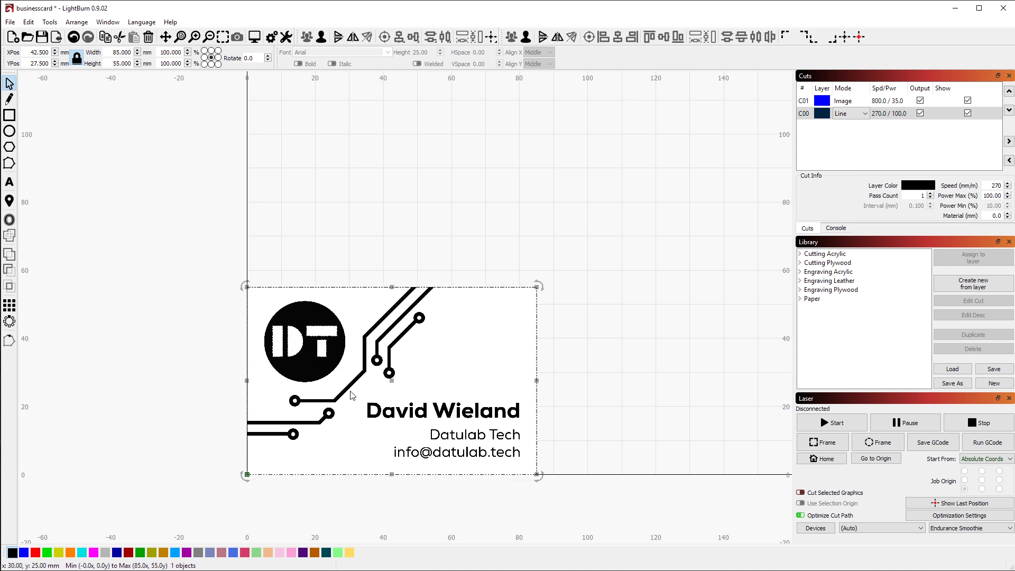
scroll(293, 435, "up", 3)
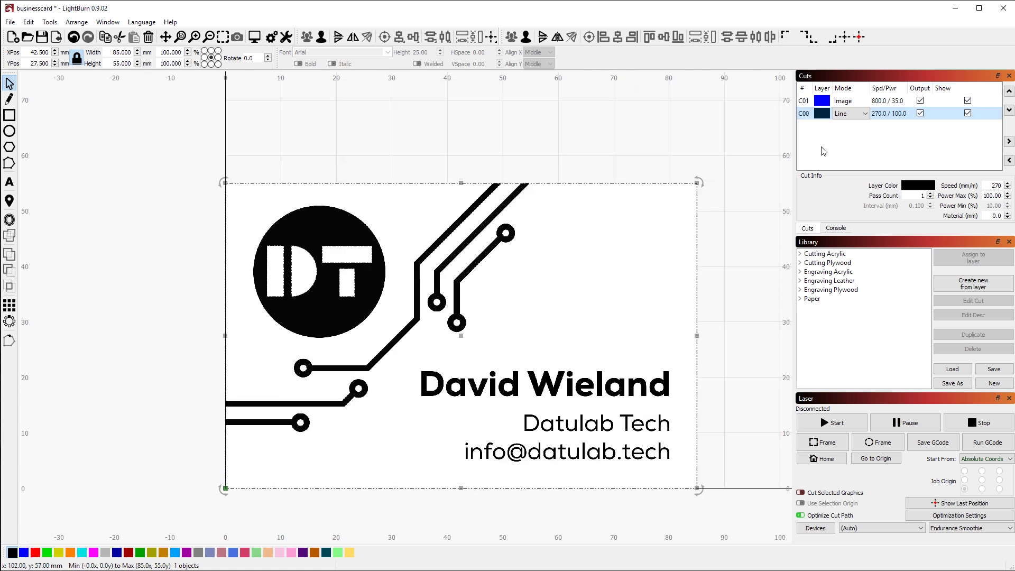
left_click(864, 102)
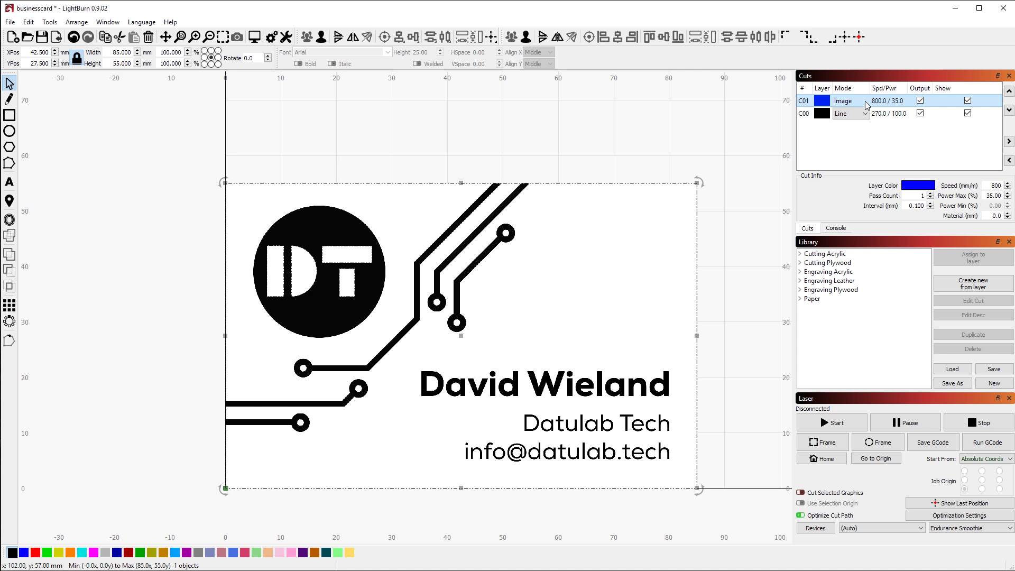
double_click(890, 103)
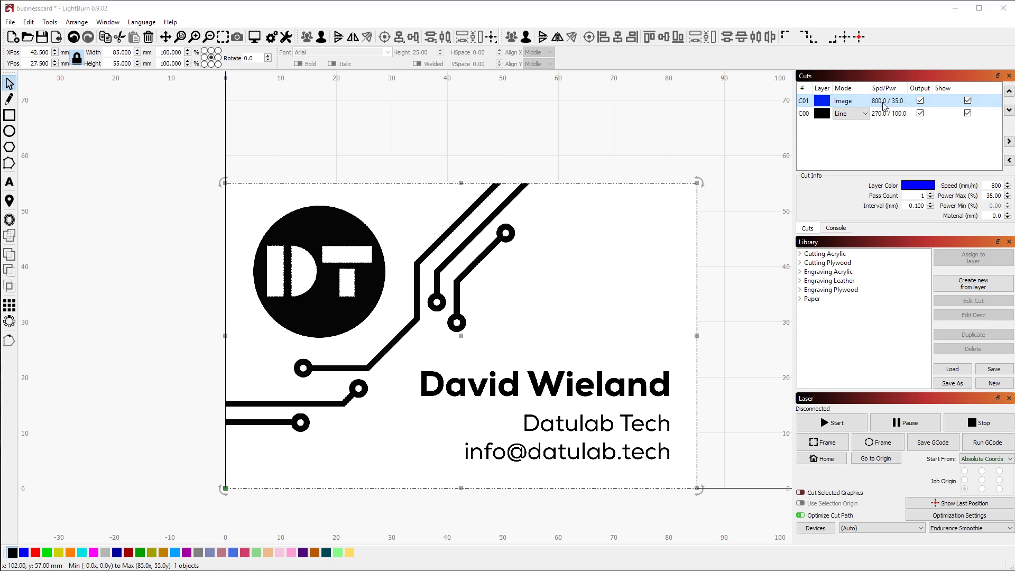
left_click_drag(505, 116, 580, 111)
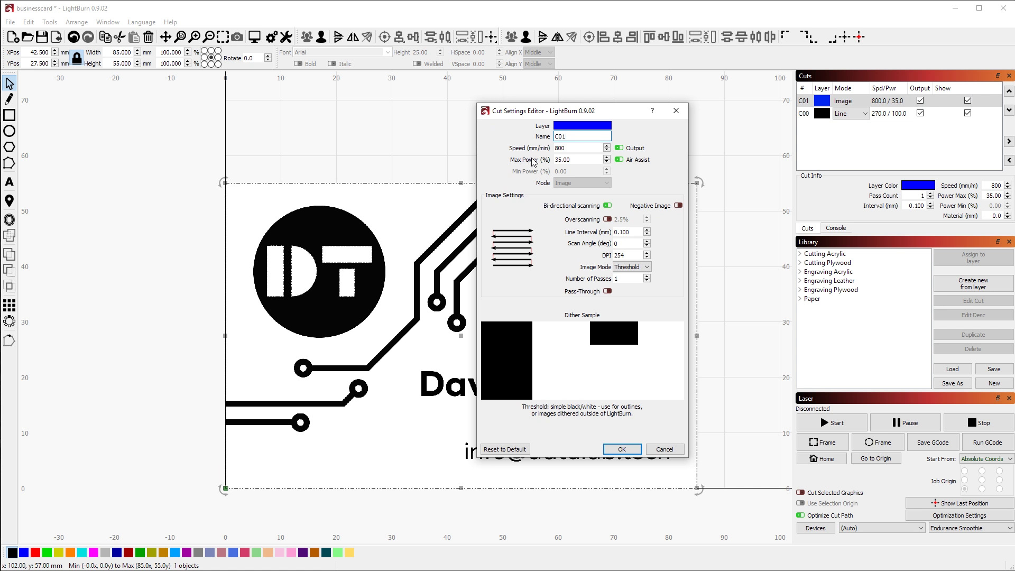
left_click(628, 274)
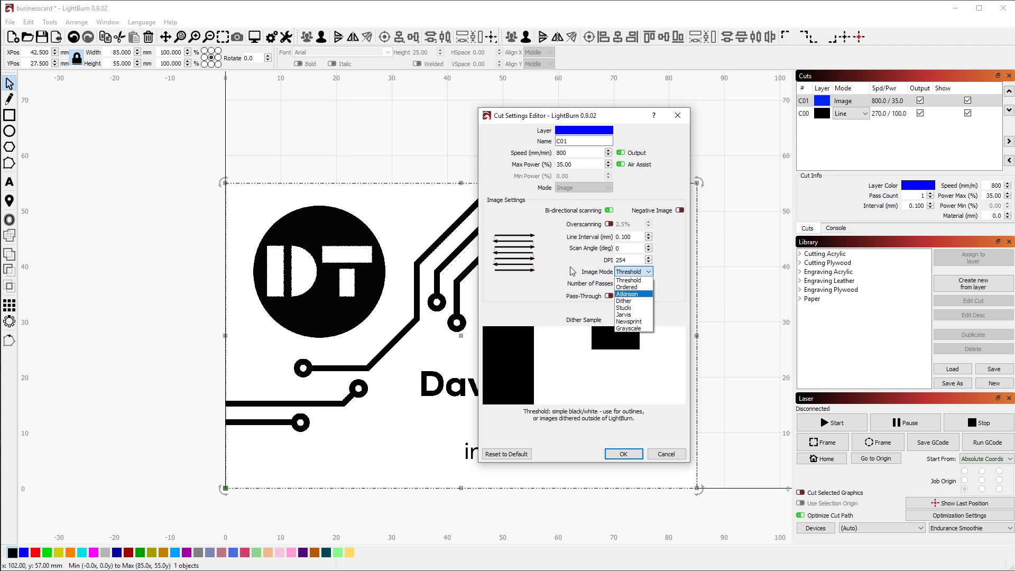
left_click(642, 280)
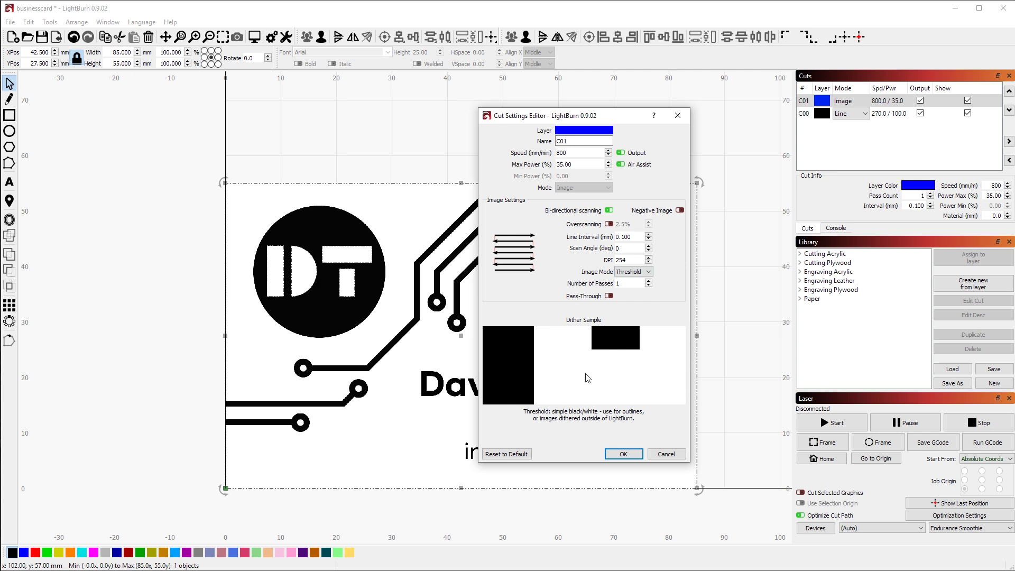
left_click(635, 274)
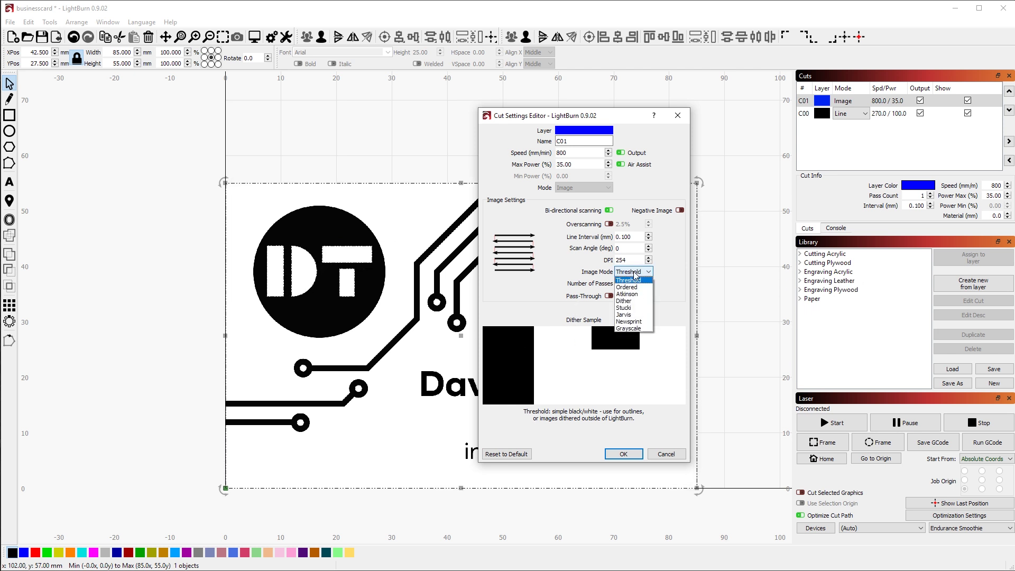
left_click(628, 301)
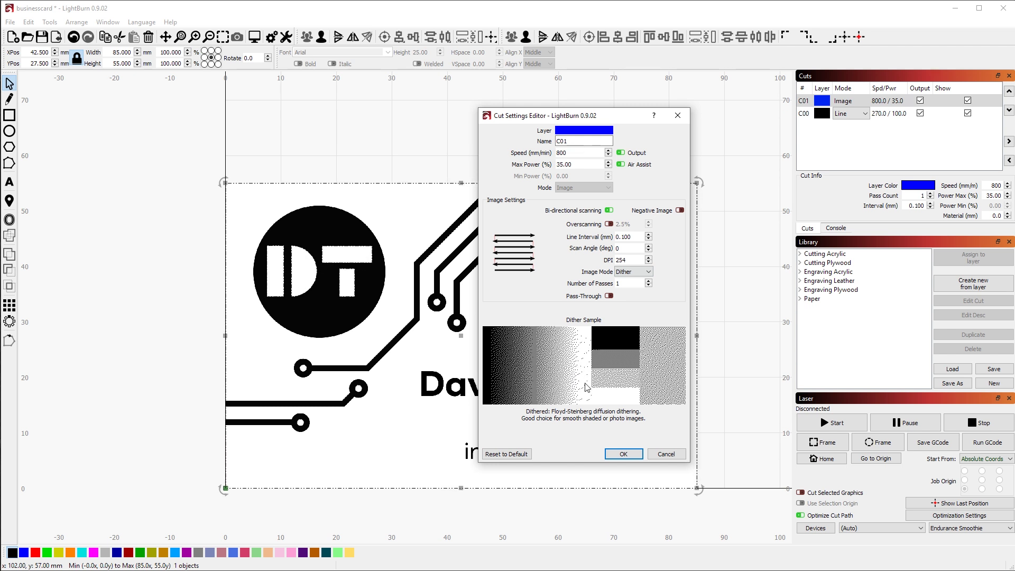
left_click(650, 272)
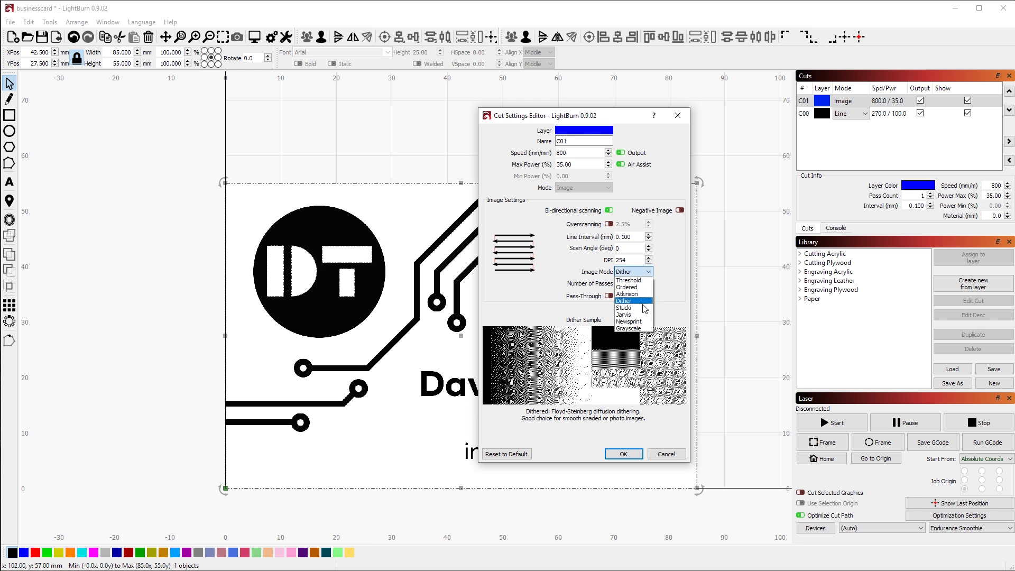
left_click(629, 329)
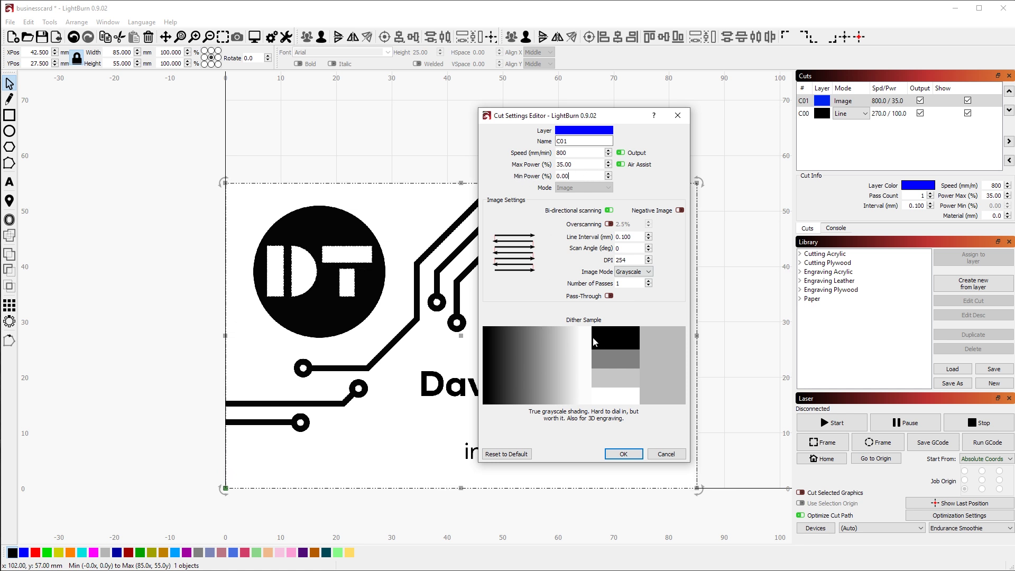
left_click_drag(571, 177, 554, 176)
key("Home")
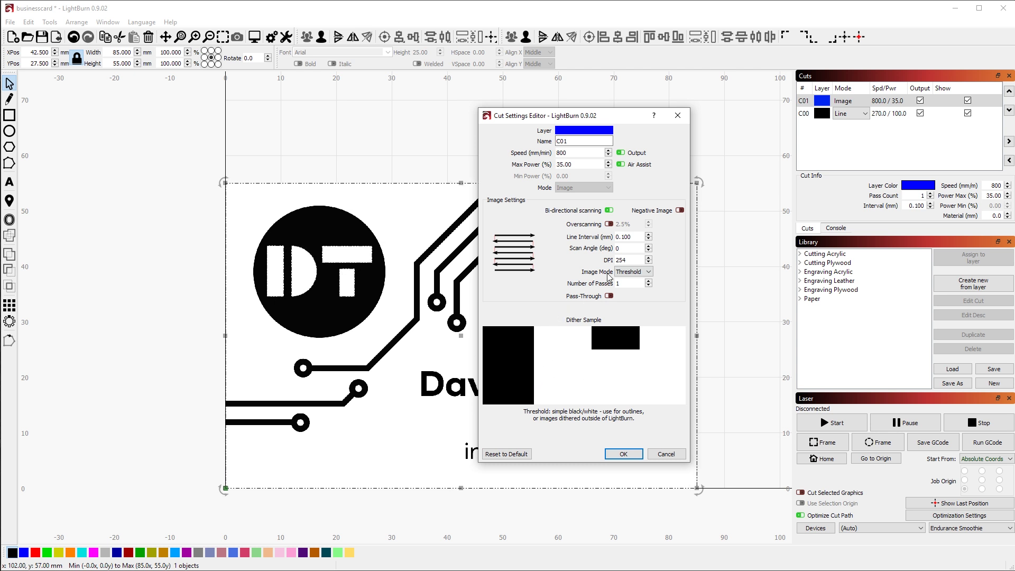
Check line interval 0.100 and scan angle 0, then close the Cut Settings Editor unchanged
left_click(638, 237)
left_click_drag(638, 237, 535, 240)
left_click(625, 236)
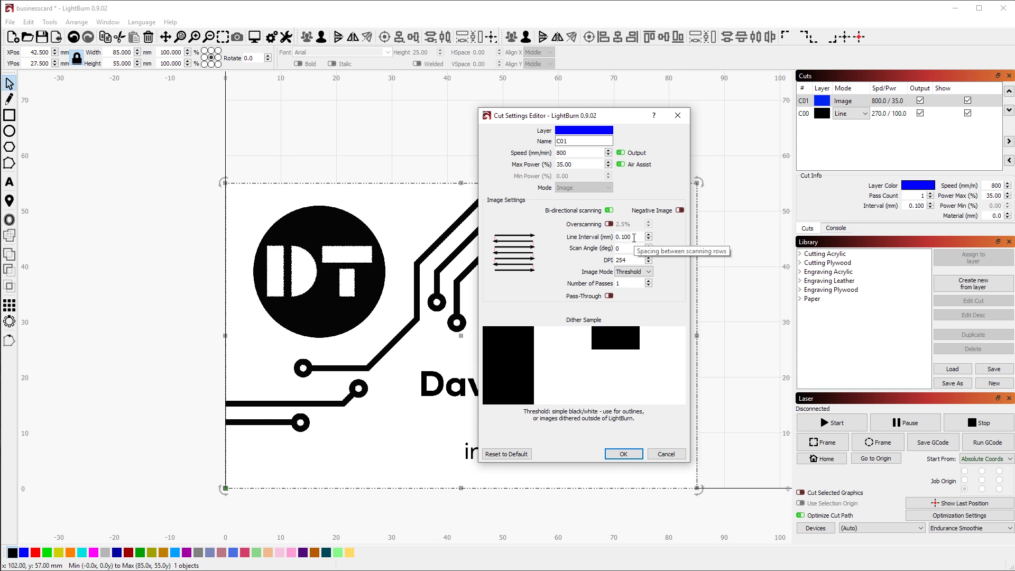
left_click(634, 237)
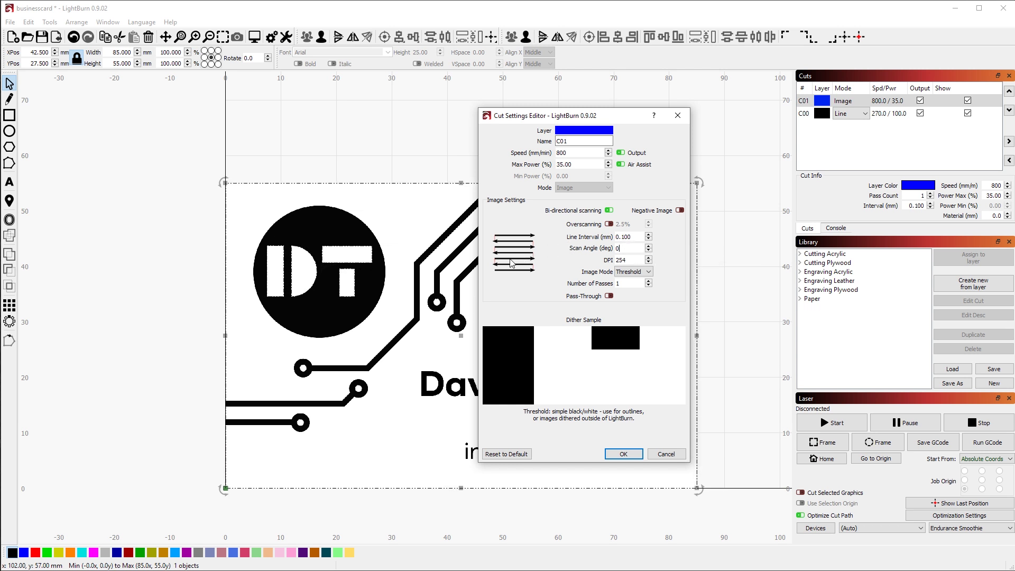
left_click(641, 248)
scroll(650, 248, "up", 15)
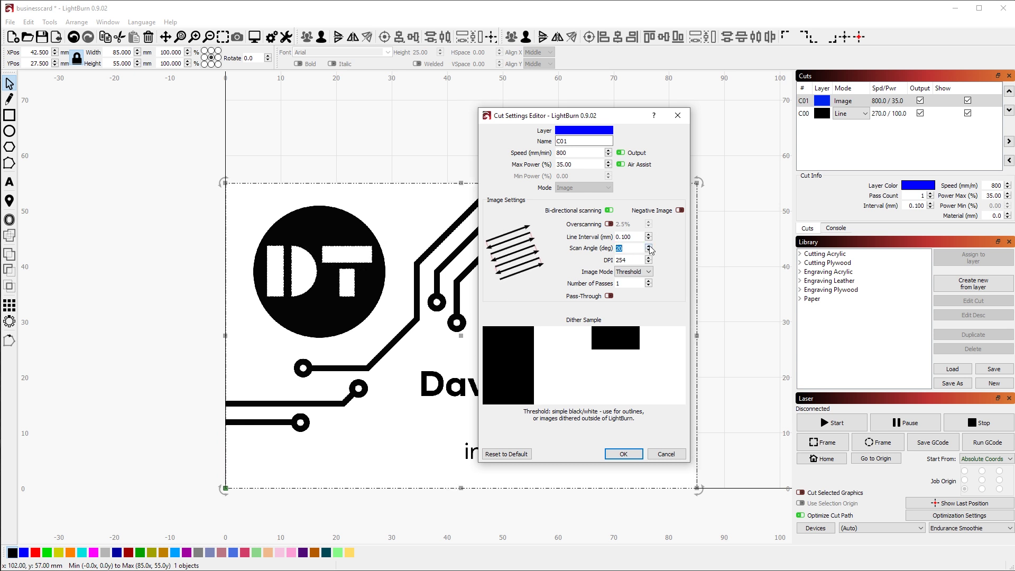
scroll(650, 250, "down", 15)
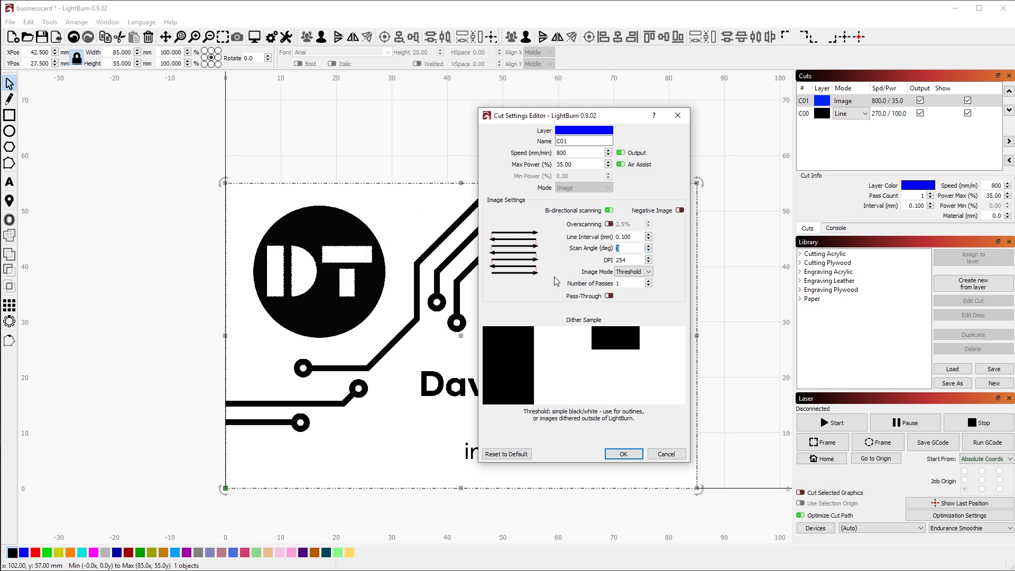
key("Return")
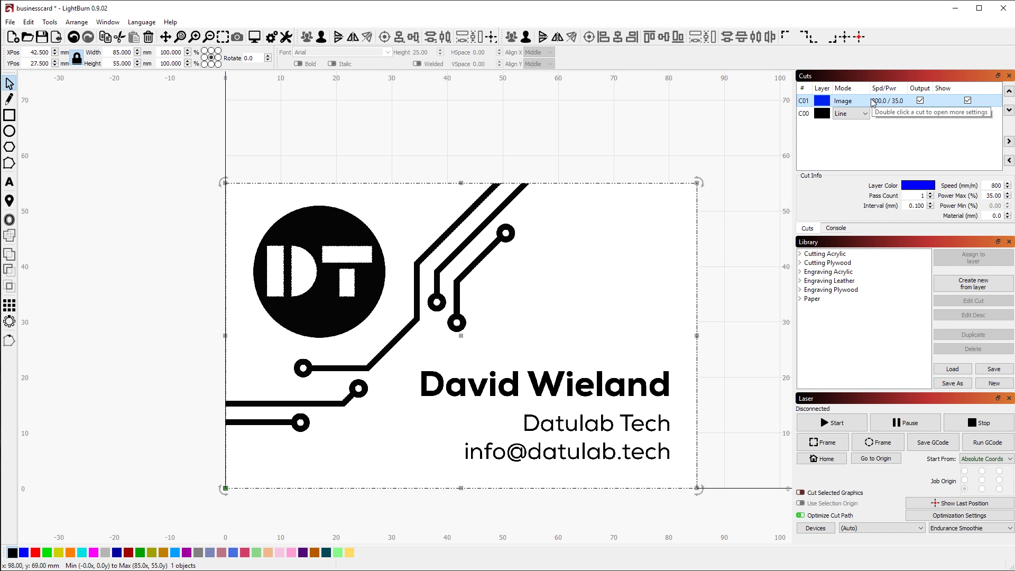
Create library material 'Tutorial' with No Thickness and an 'Image engrave' entry from layer C01
left_click(959, 287)
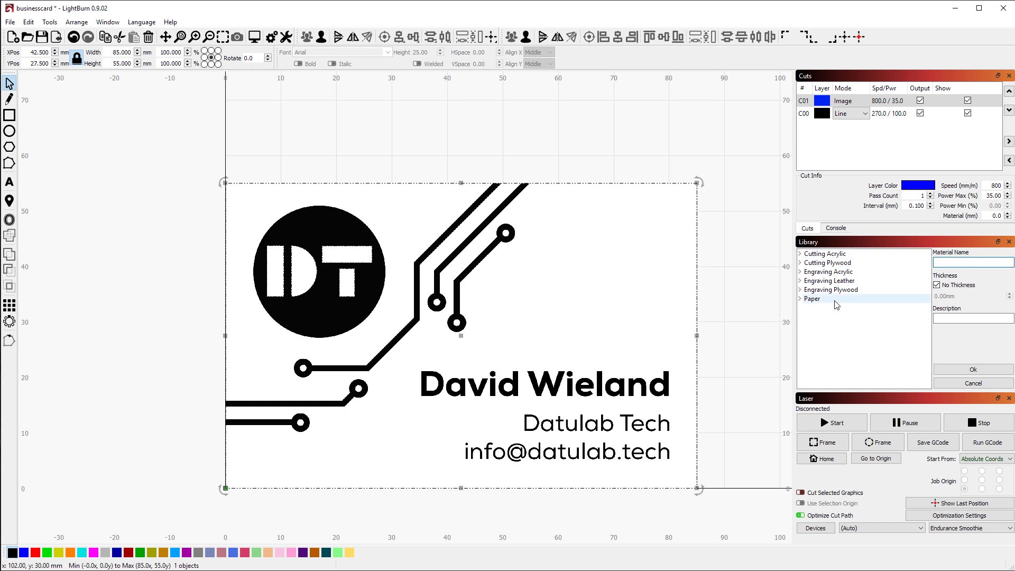
left_click(961, 264)
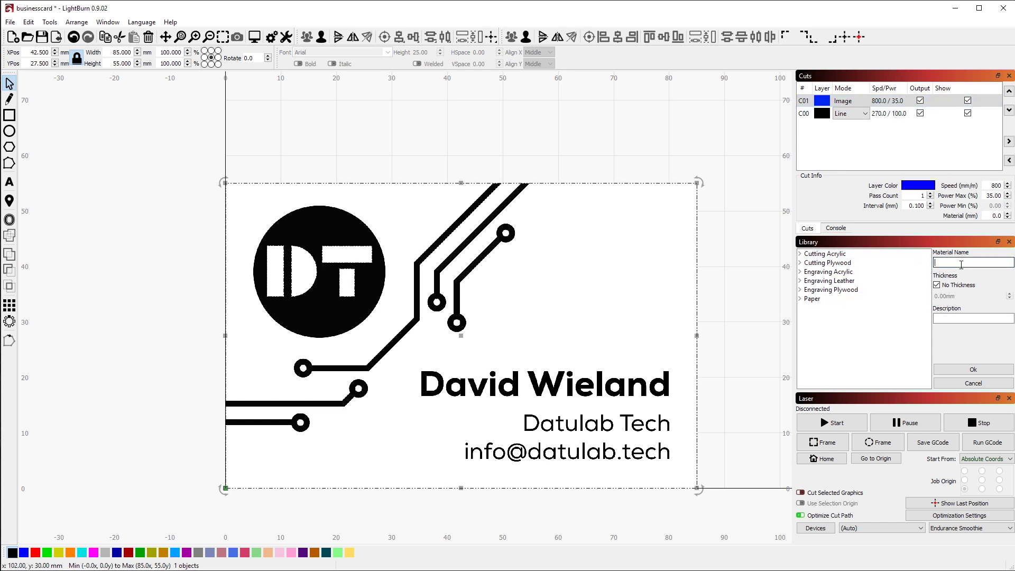
left_click(937, 287)
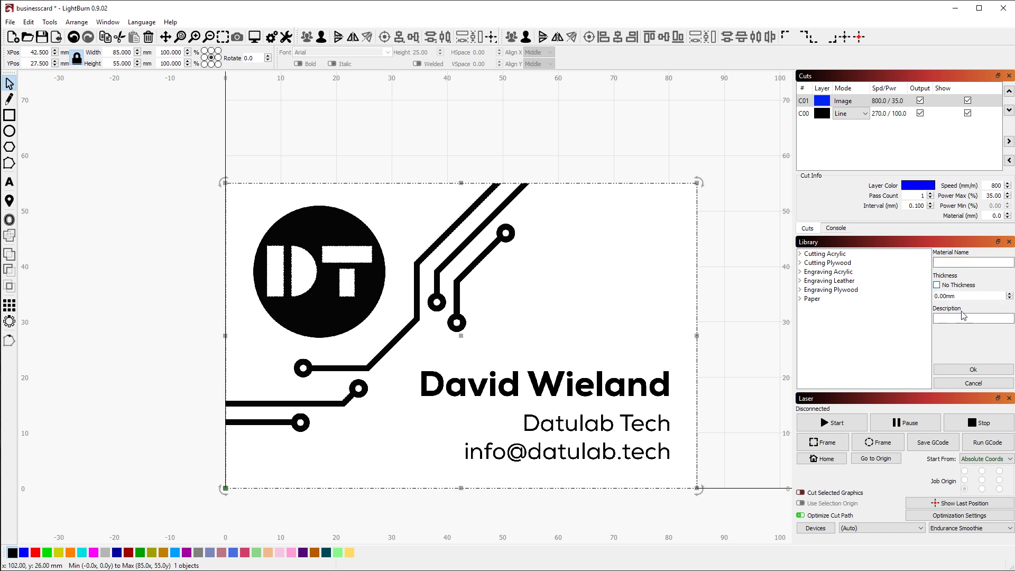
left_click(938, 288)
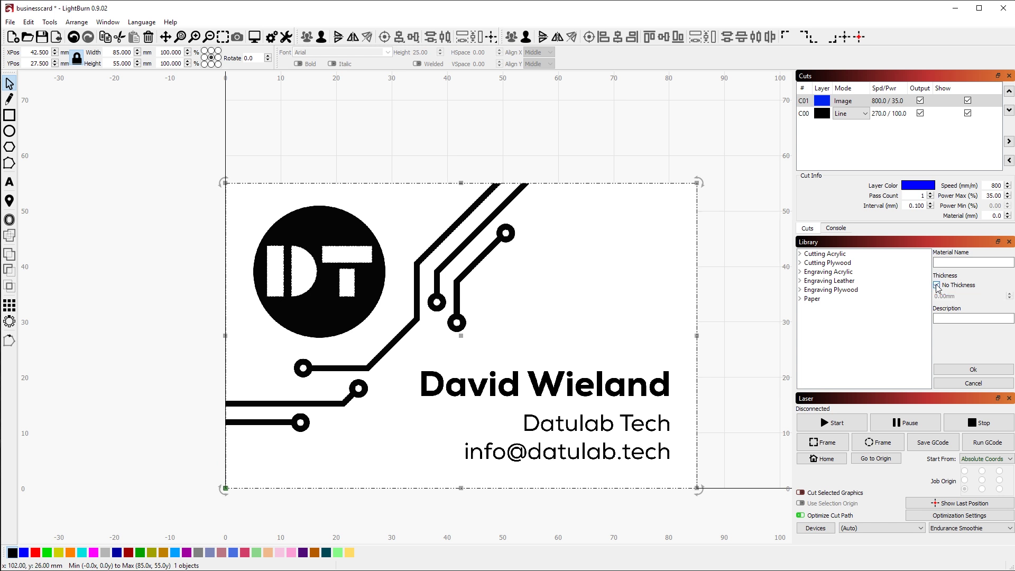
left_click(952, 262)
left_click(962, 317)
left_click(950, 263)
left_click(946, 317)
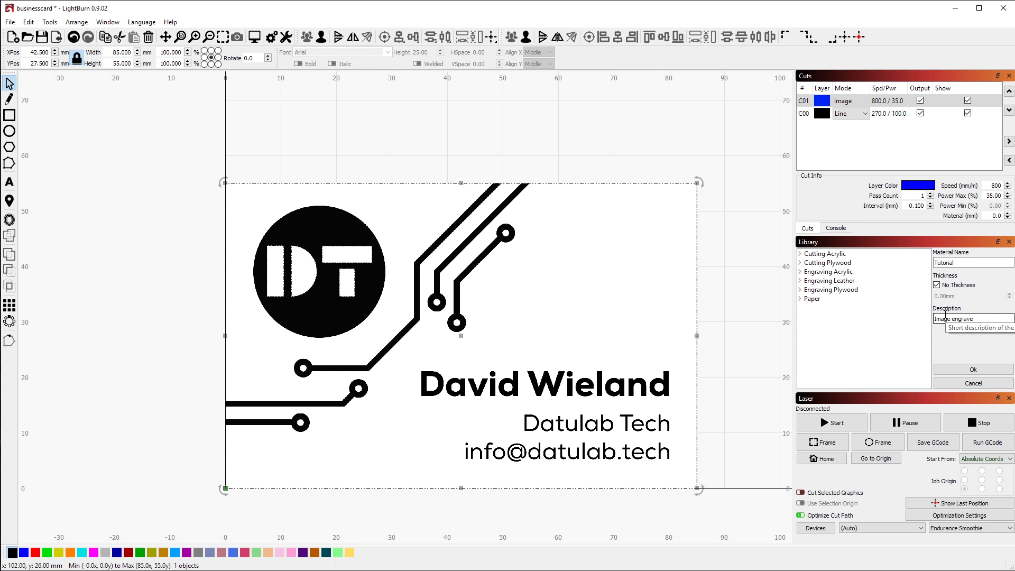
left_click(972, 370)
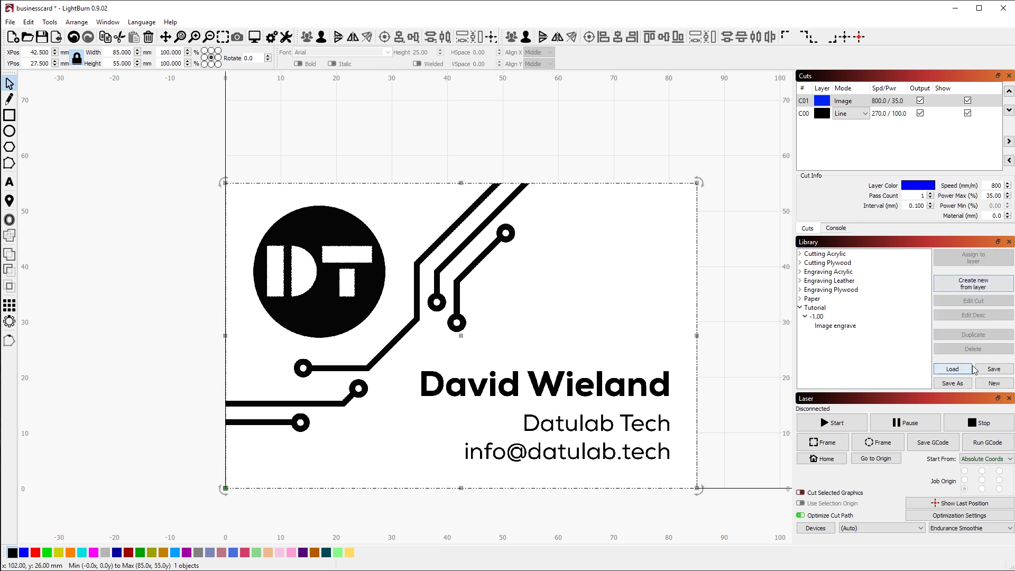
Select the Tutorial > -1.00 > Image engrave entry in the Library
left_click(815, 309)
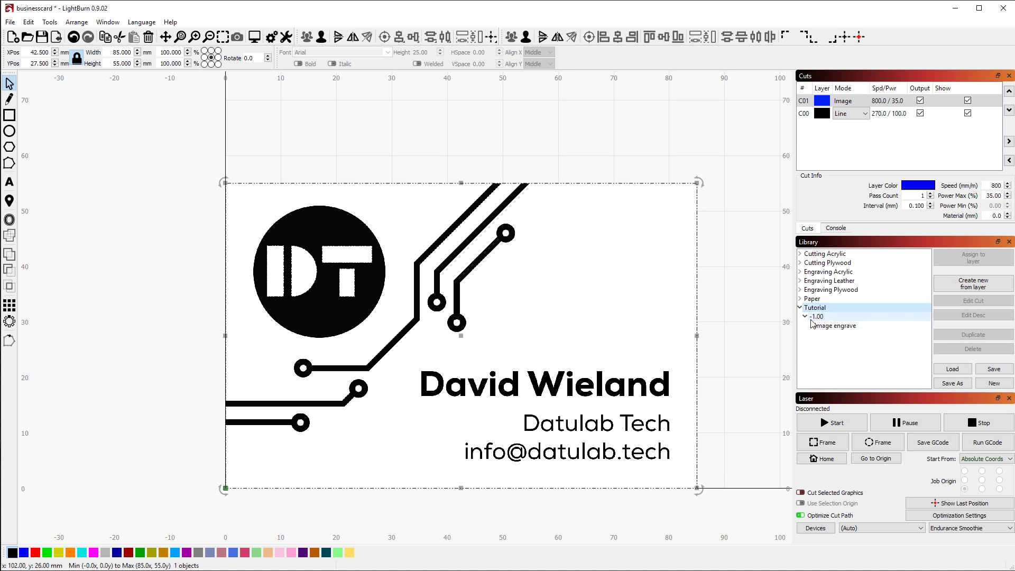
left_click(813, 319)
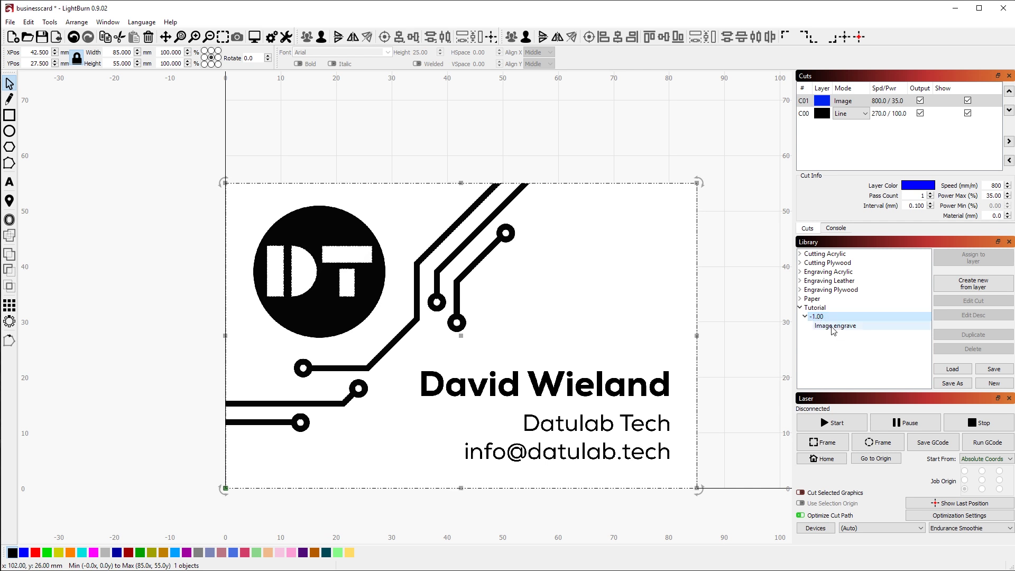
left_click(835, 327)
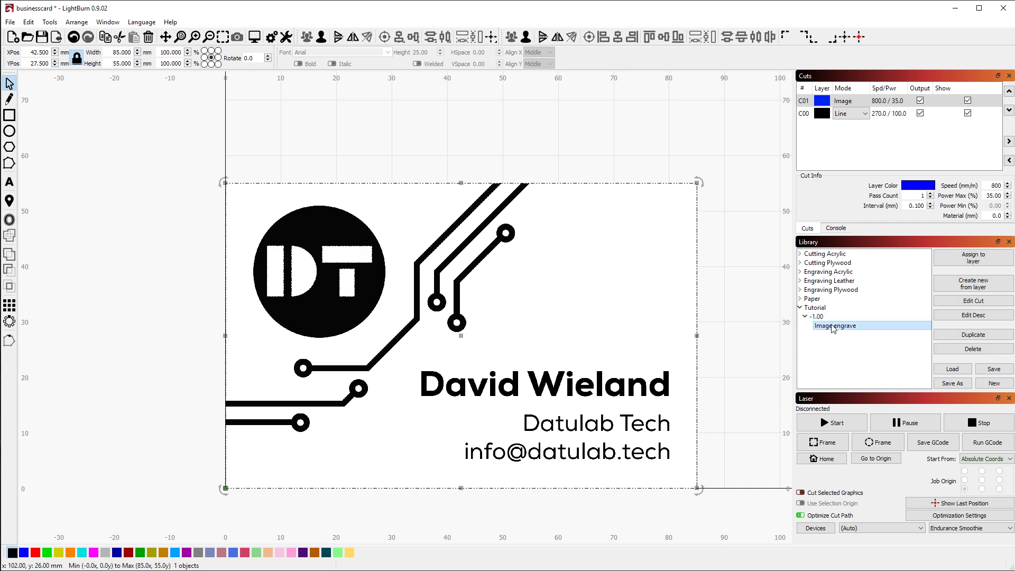
Adjust C01's pass count and interval, then assign the Image engrave preset to layer C01
left_click(898, 101)
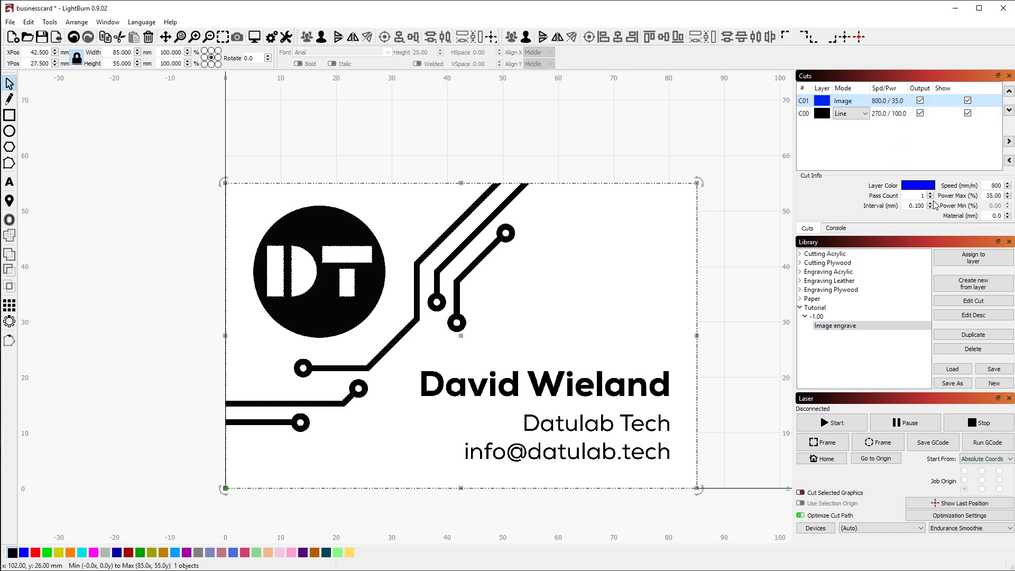
left_click(931, 199)
left_click(930, 194)
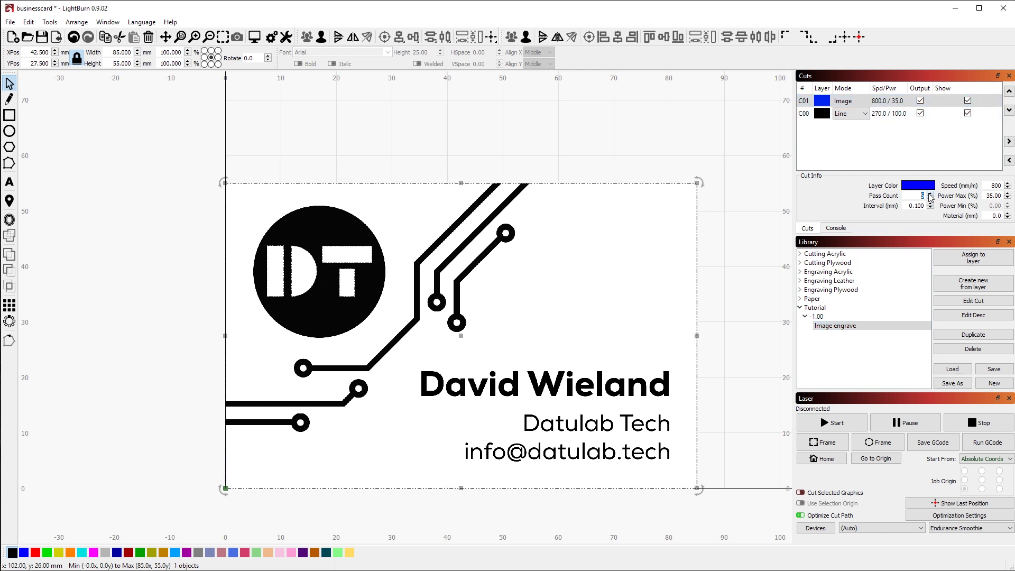
left_click(931, 204)
left_click(846, 327)
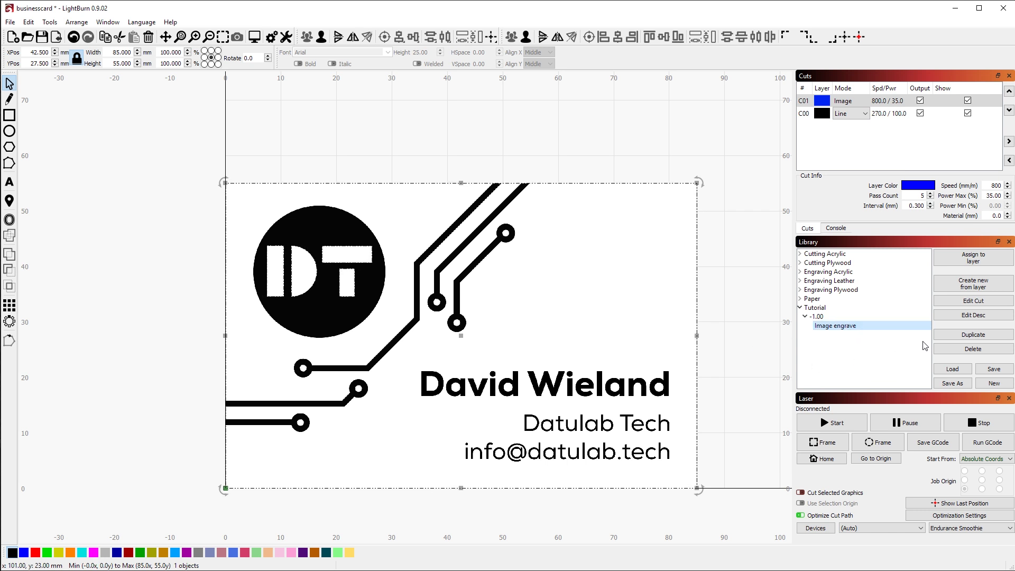
left_click(969, 258)
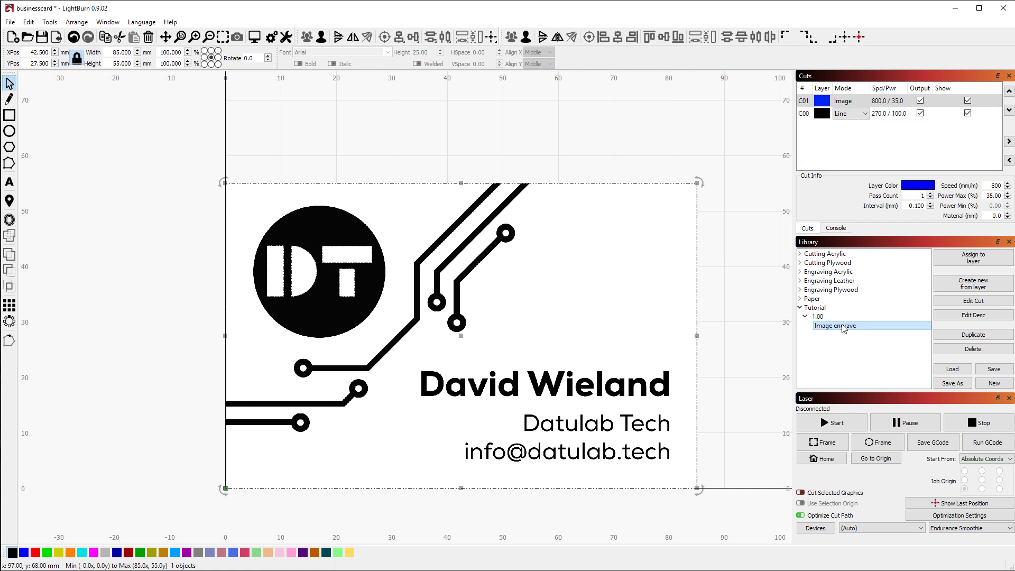
left_click(887, 115)
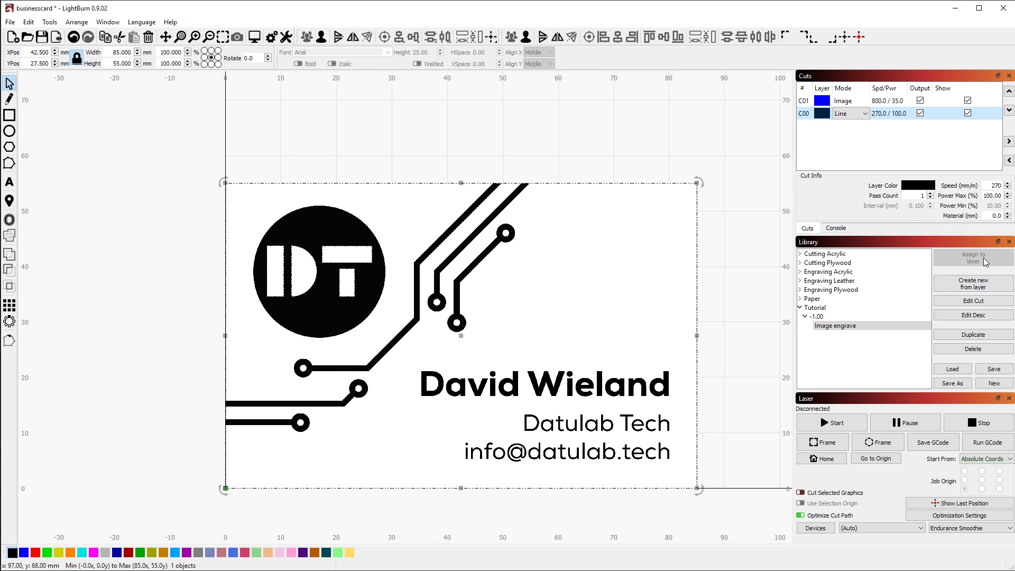
left_click(861, 113)
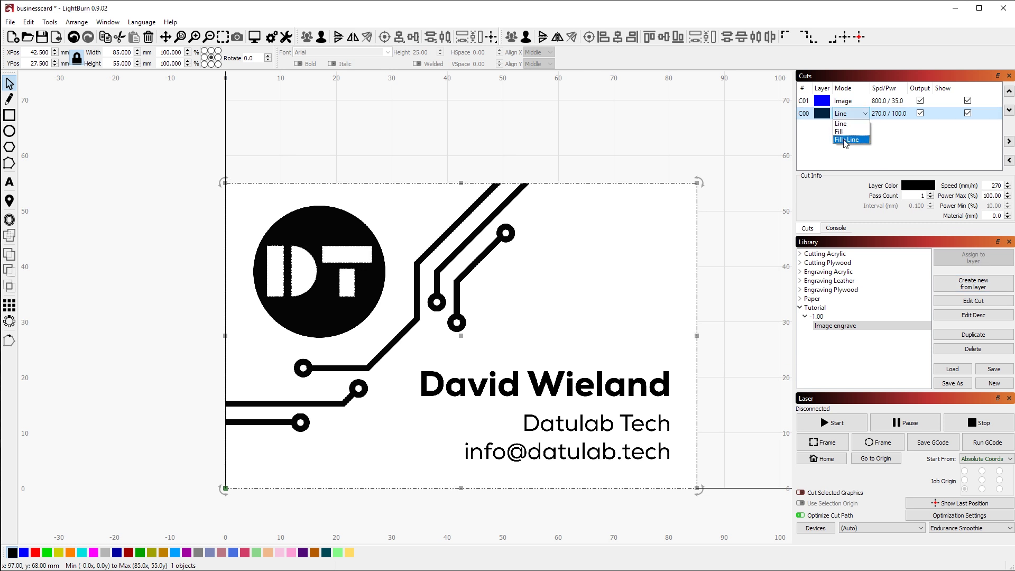
left_click(841, 131)
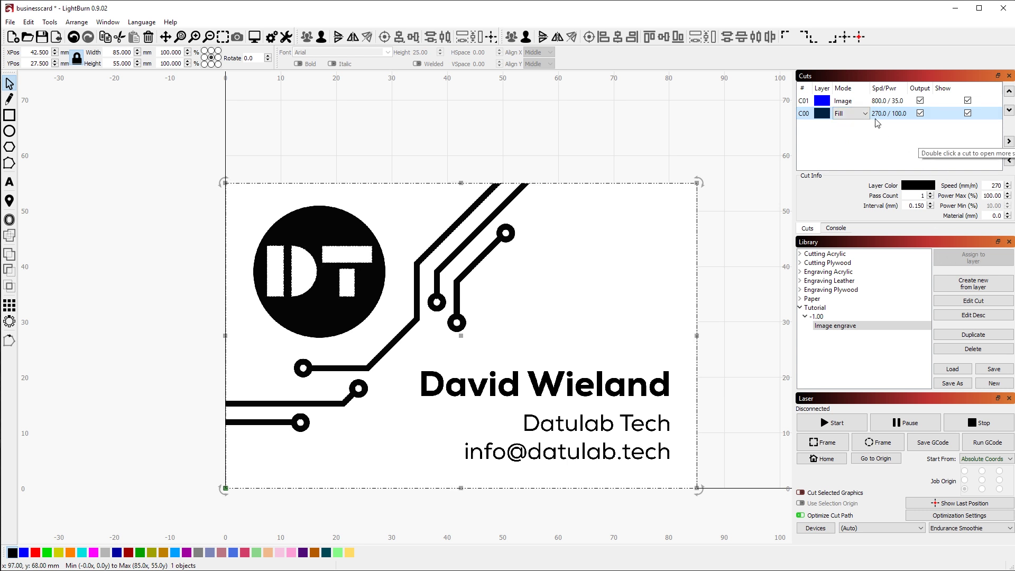
left_click(867, 114)
left_click(842, 121)
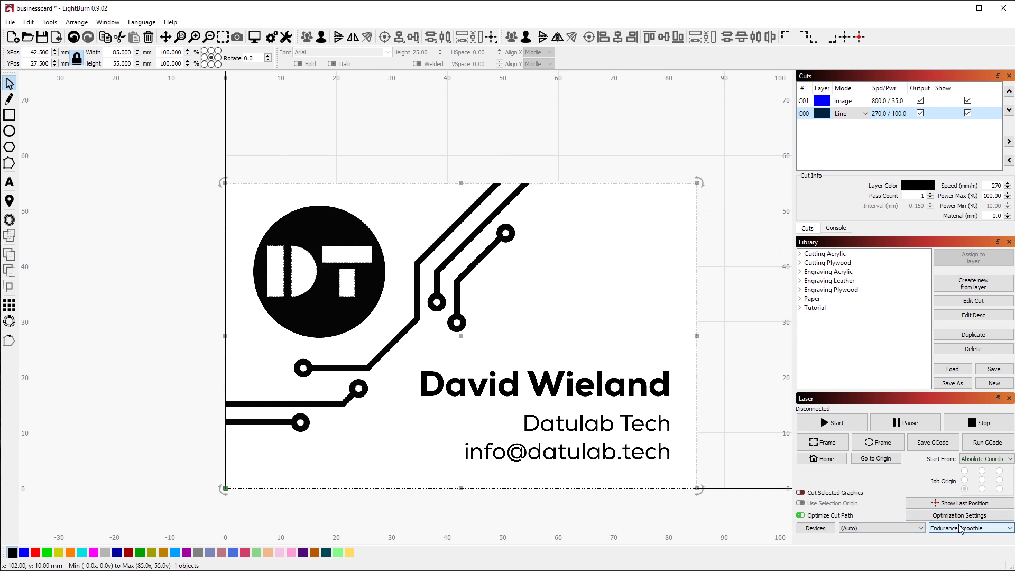
left_click(815, 530)
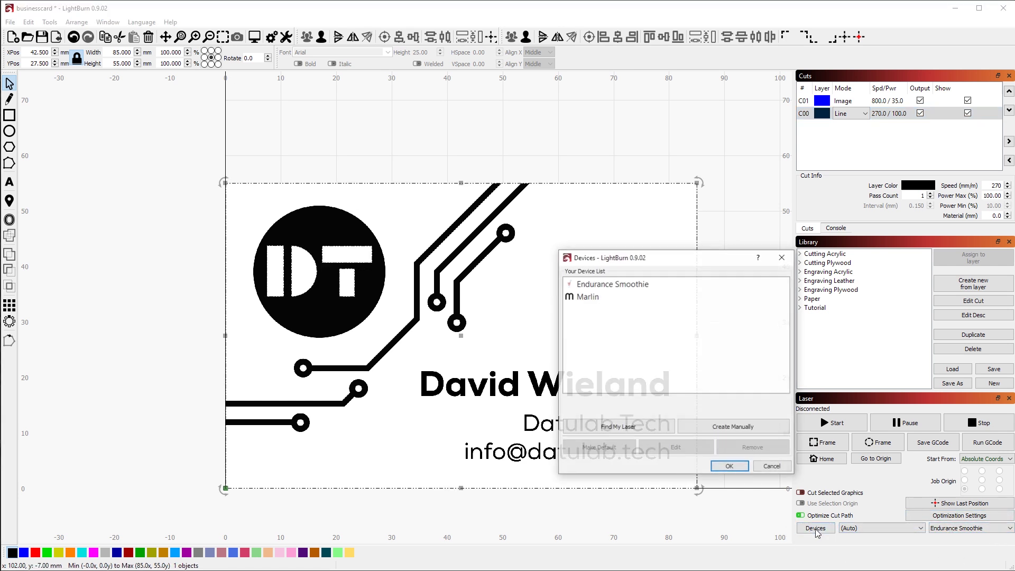
left_click(730, 427)
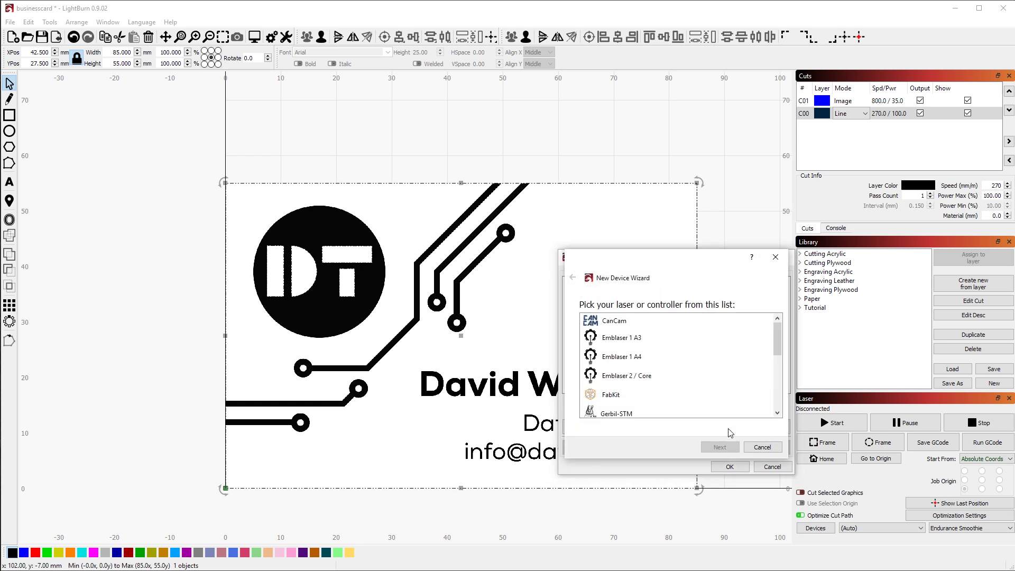
scroll(627, 399, "down", 1)
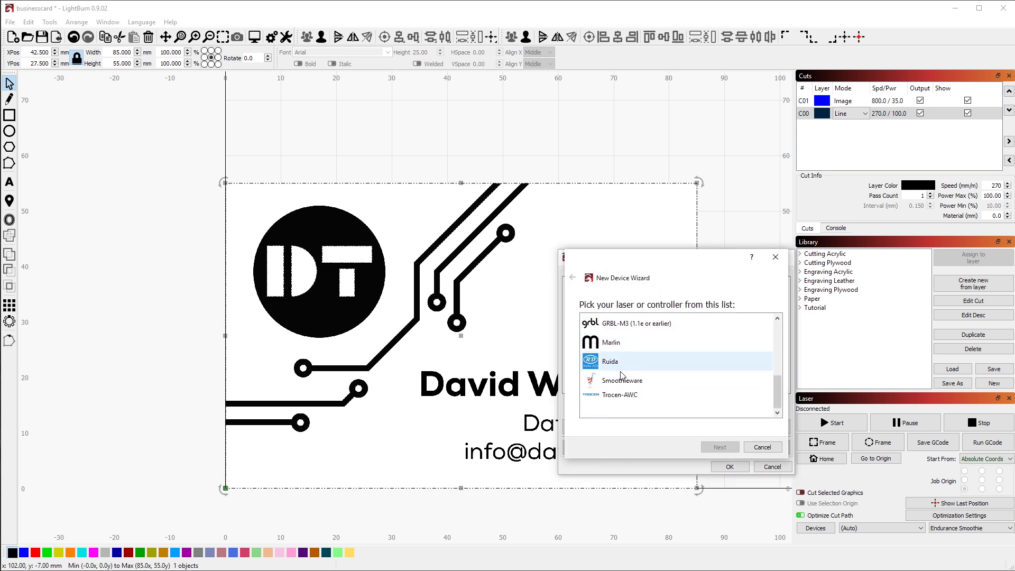
scroll(629, 398, "up", 3)
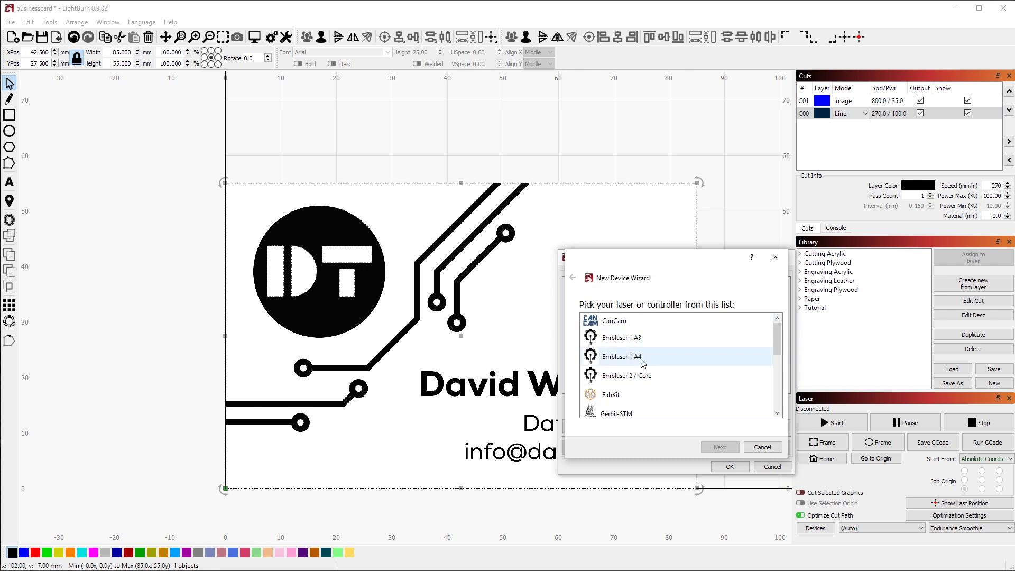
scroll(635, 359, "down", 2)
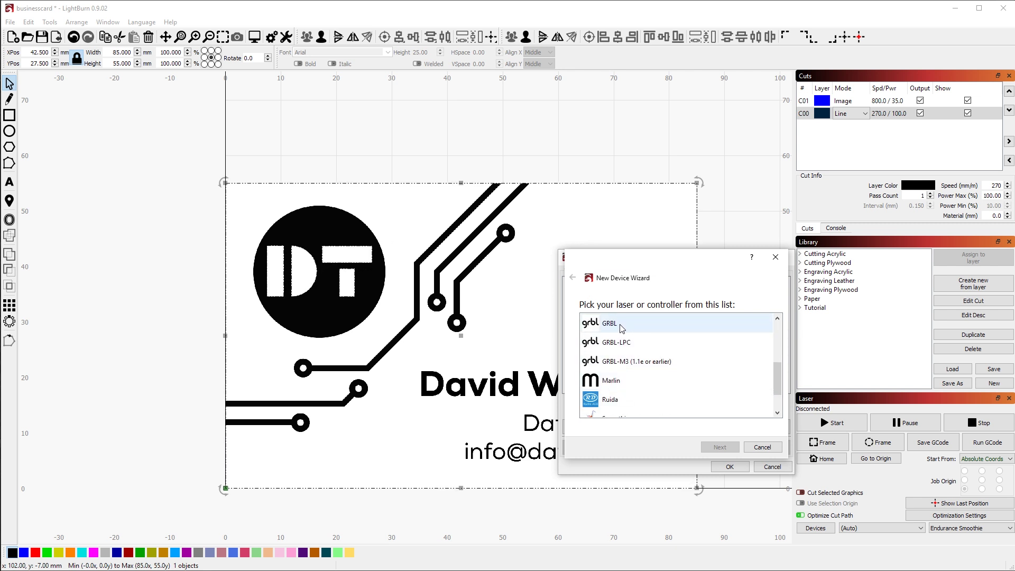
left_click(622, 328)
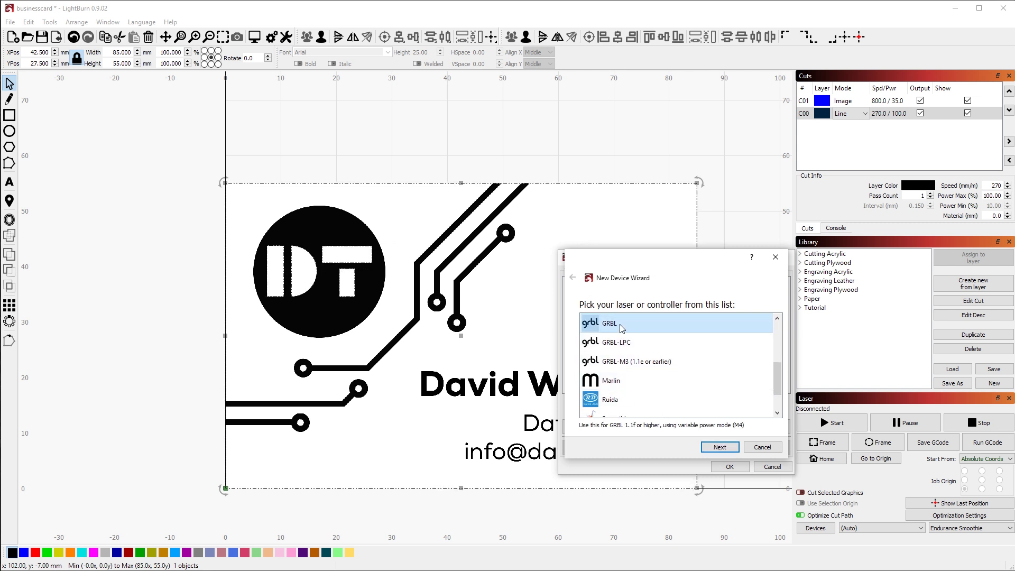
left_click(628, 385)
scroll(625, 389, "down", 1)
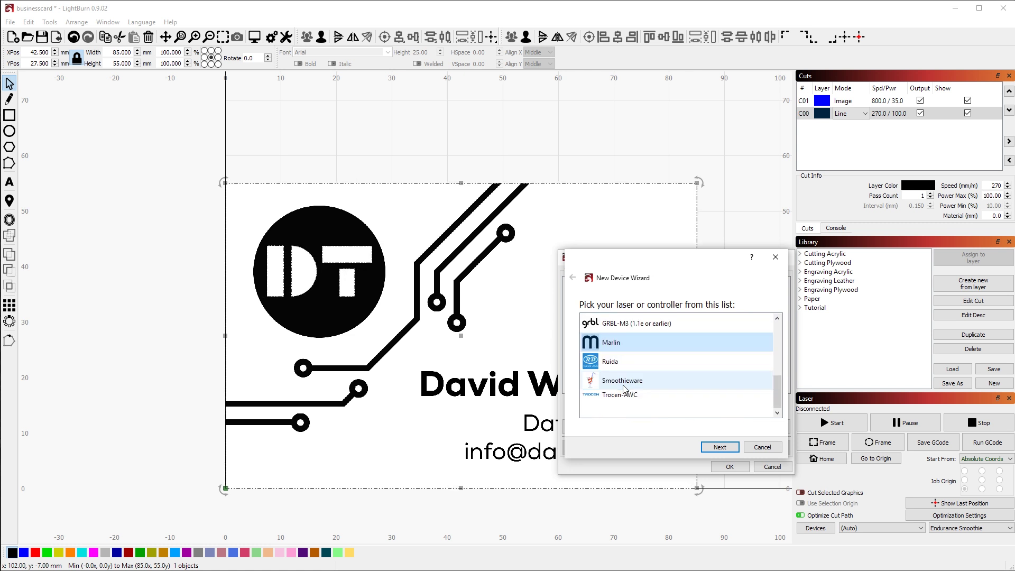
left_click(642, 383)
scroll(653, 407, "up", 3)
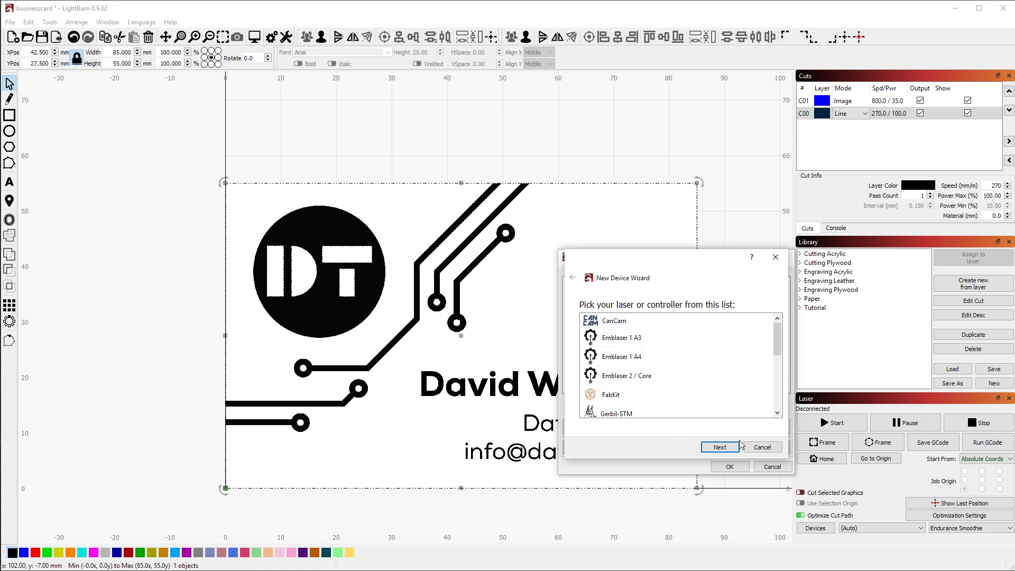
left_click(762, 447)
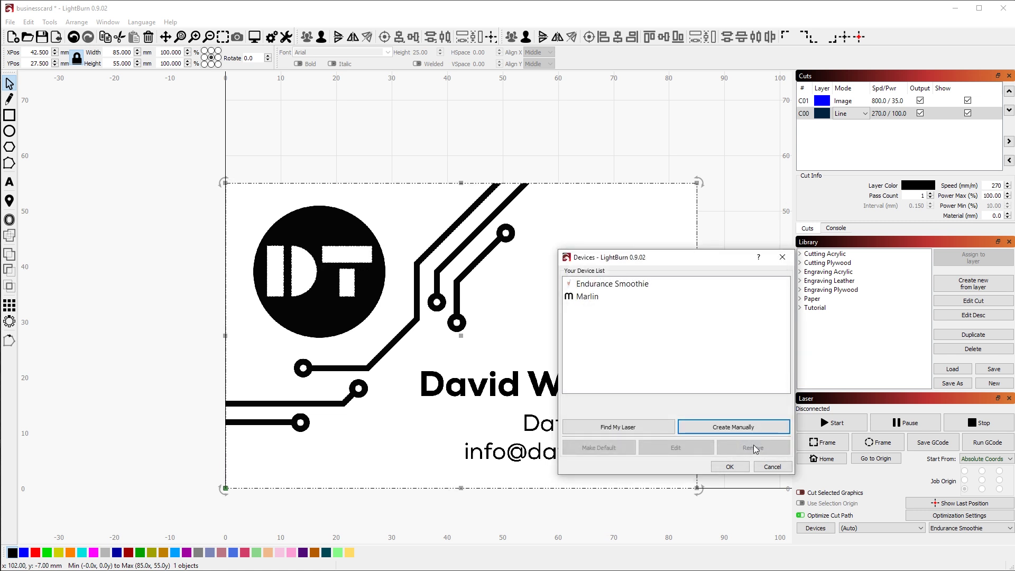
left_click(772, 467)
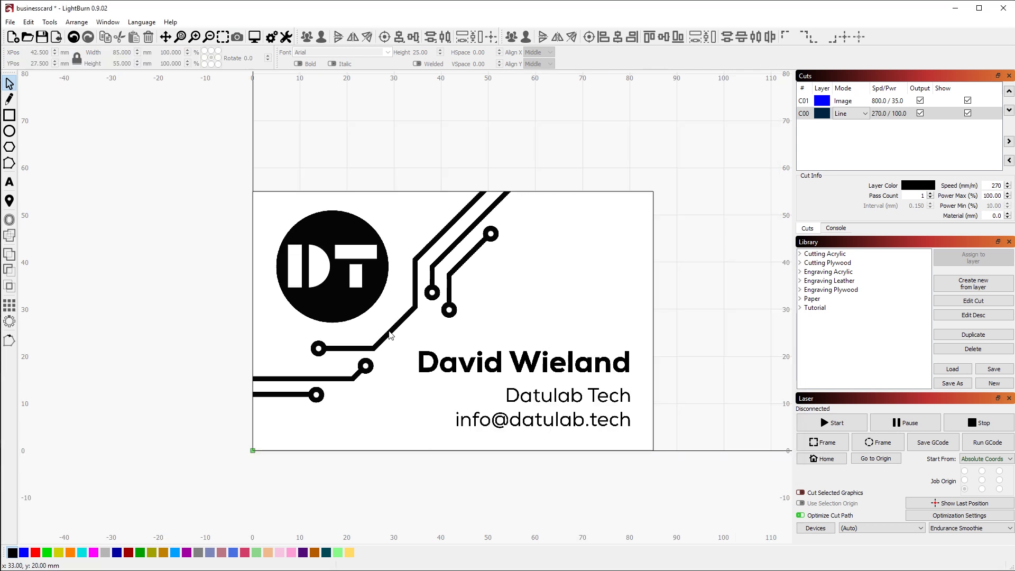
left_click(51, 23)
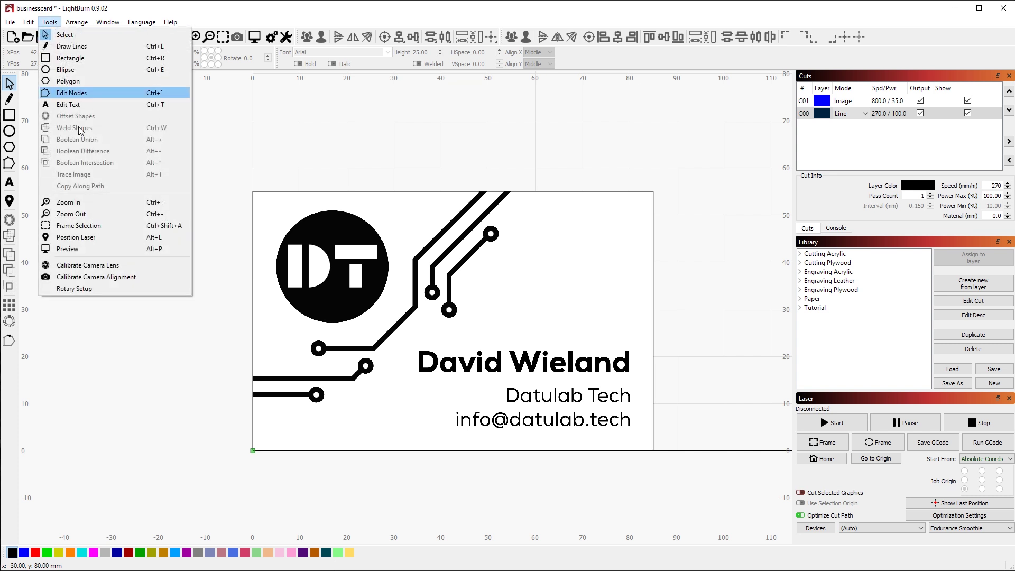
left_click(163, 250)
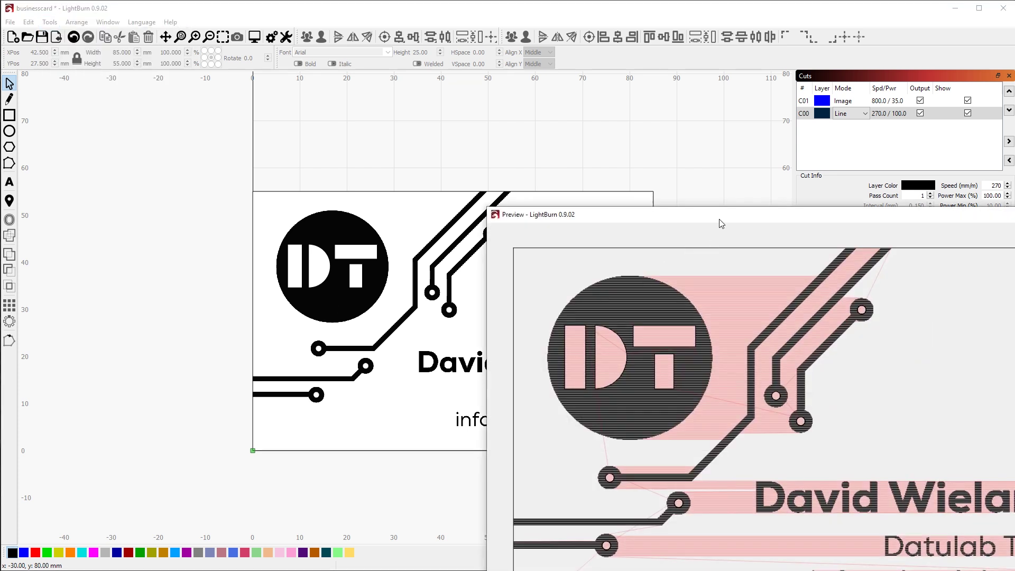
left_click_drag(721, 220, 460, 46)
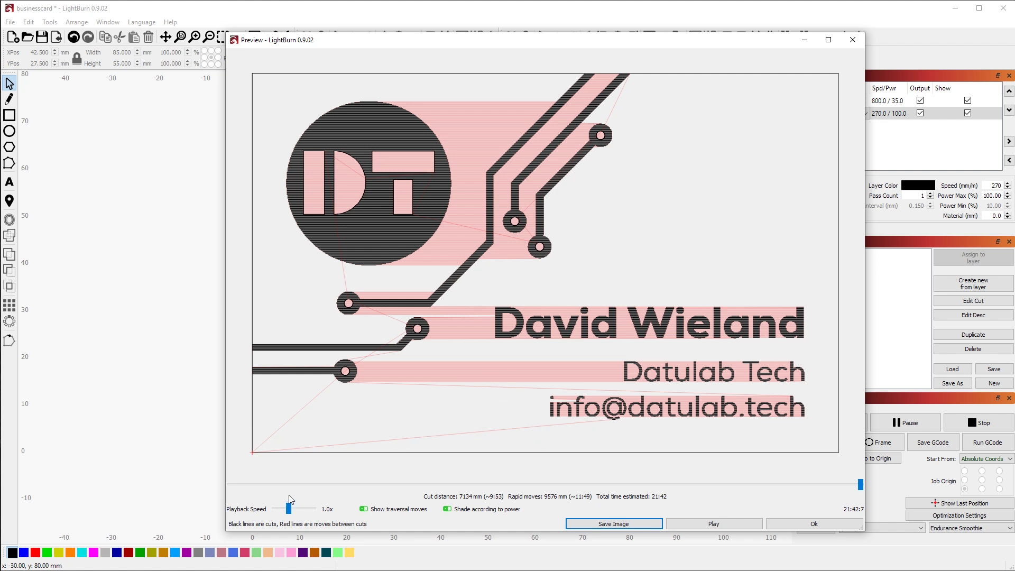
mouse_move(860, 484)
left_mouse_down()
mouse_move(235, 498)
mouse_move(848, 493)
left_mouse_up()
left_click_drag(859, 492, 875, 493)
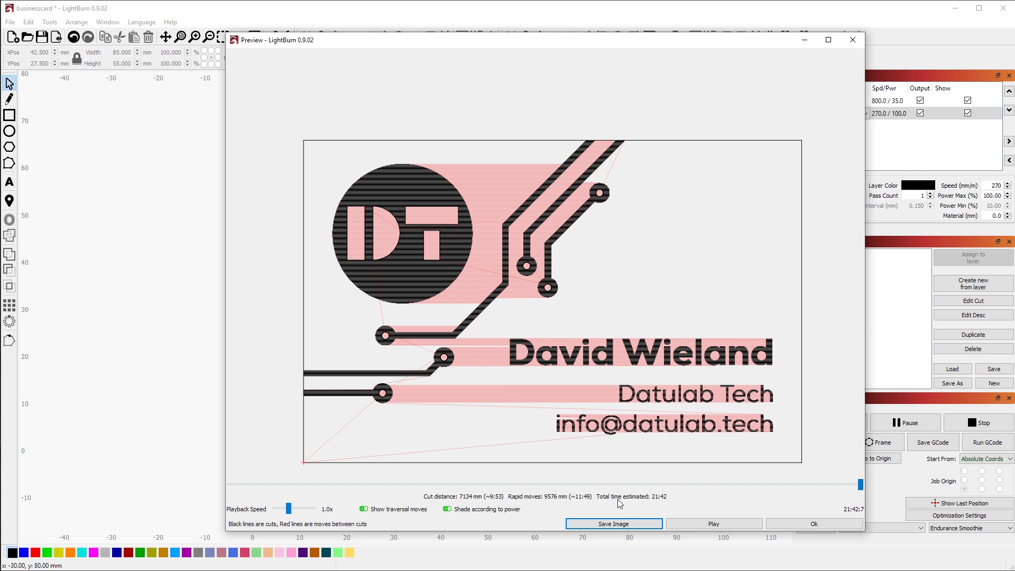
key("Escape")
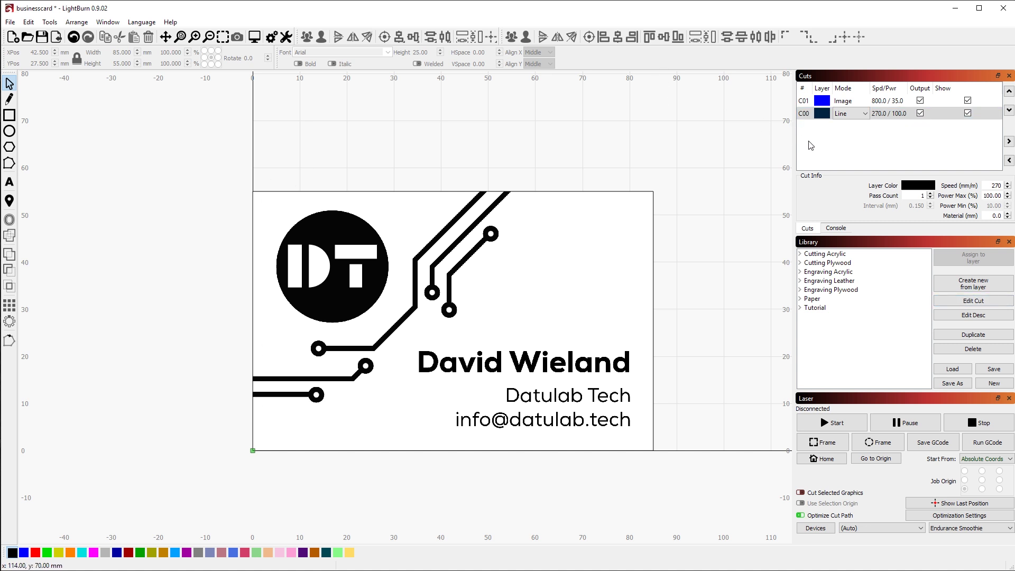
scroll(250, 441, "up", 2)
scroll(217, 447, "down", 4)
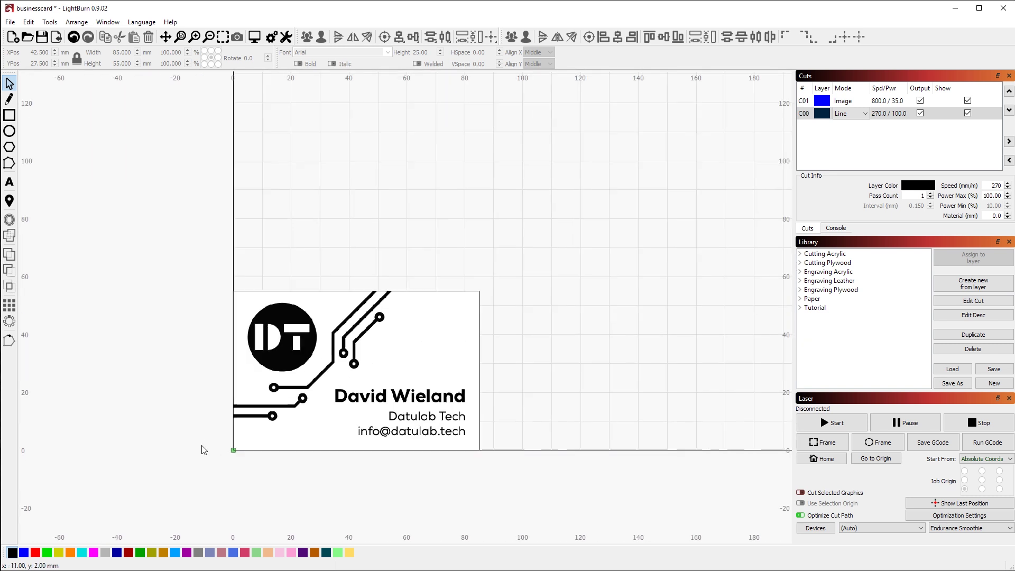